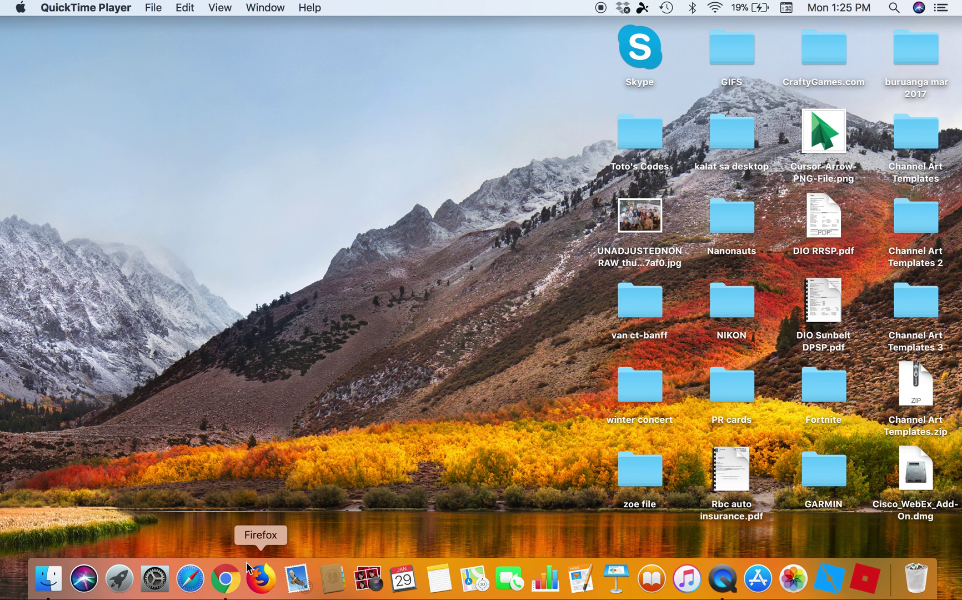
Bring Google Chrome back to the front, showing the Phantom Forces game page
left_click(226, 580)
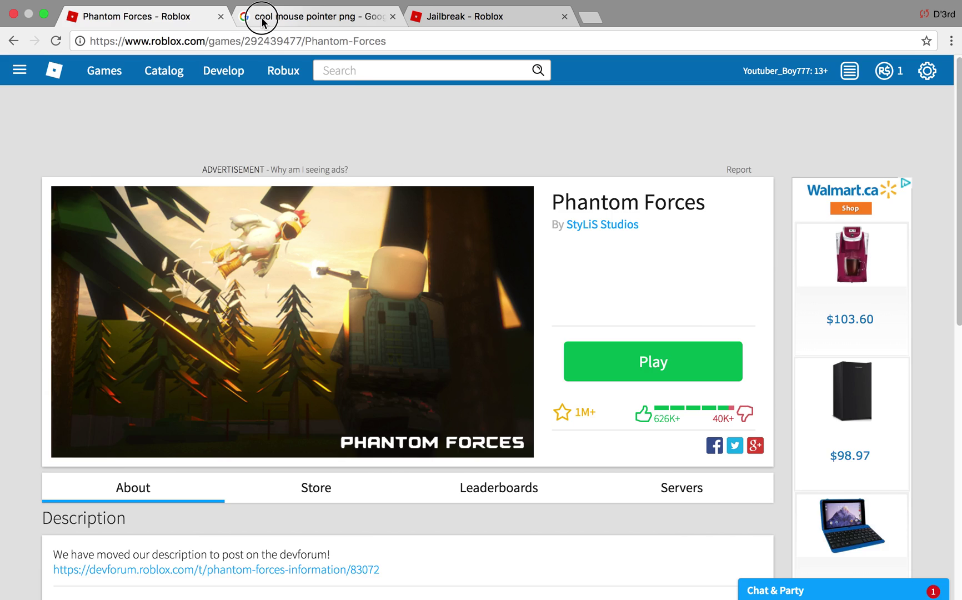
Switch to the 'cool mouse pointer png' Google Images results and browse to the green Cursor Arrow PNG
left_click(261, 20)
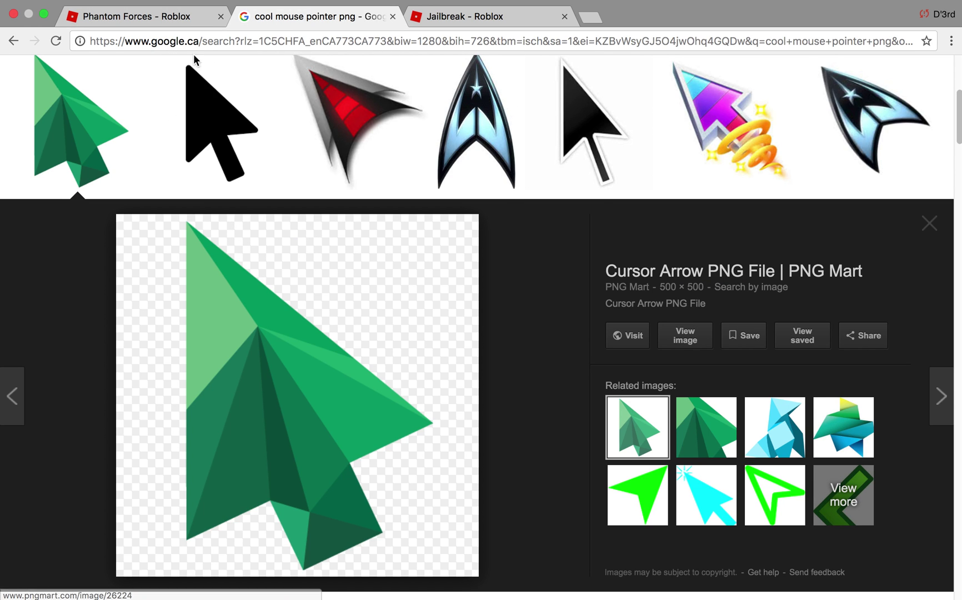
scroll(391, 190, "up", 5)
scroll(283, 111, "down", 1)
scroll(283, 112, "up", 1)
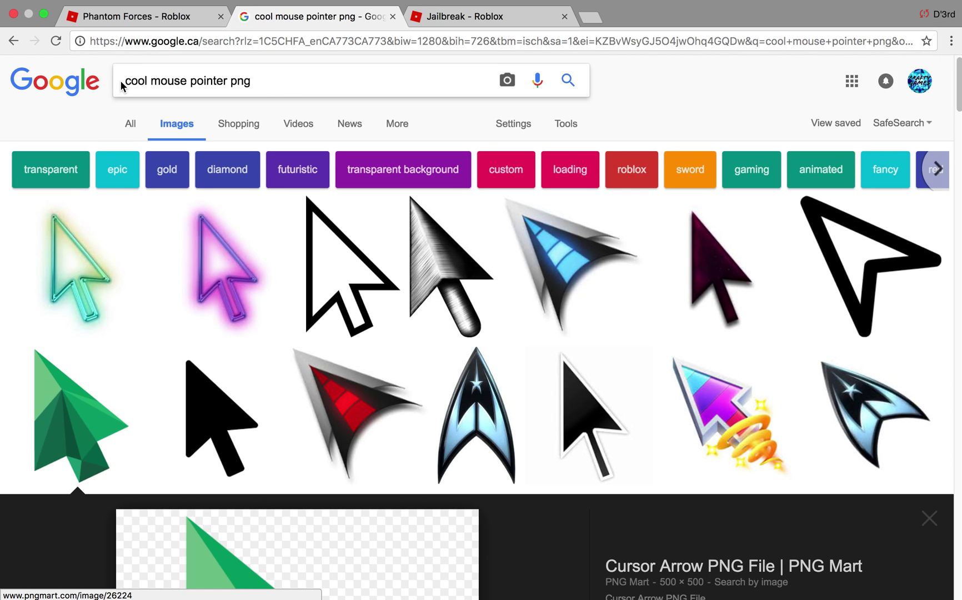
left_click_drag(127, 78, 258, 97)
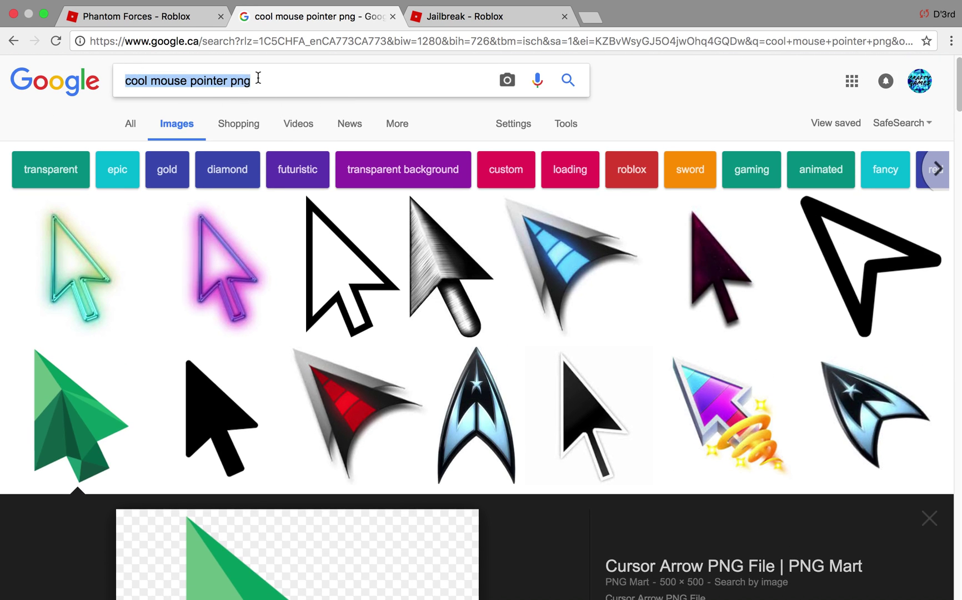
left_click(259, 78)
left_click_drag(263, 91, 302, 84)
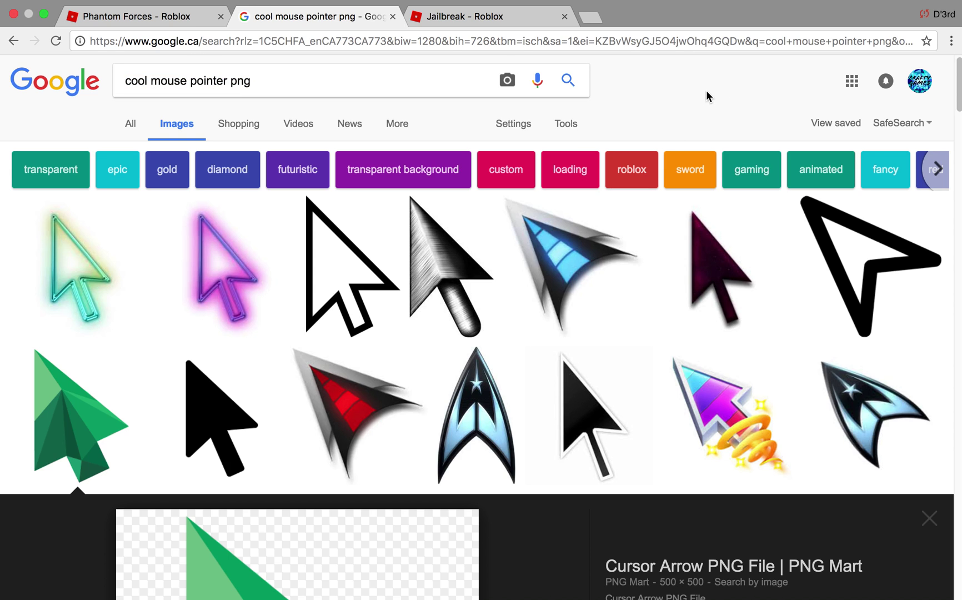
left_click_drag(266, 75, 234, 88)
scroll(270, 261, "down", 8)
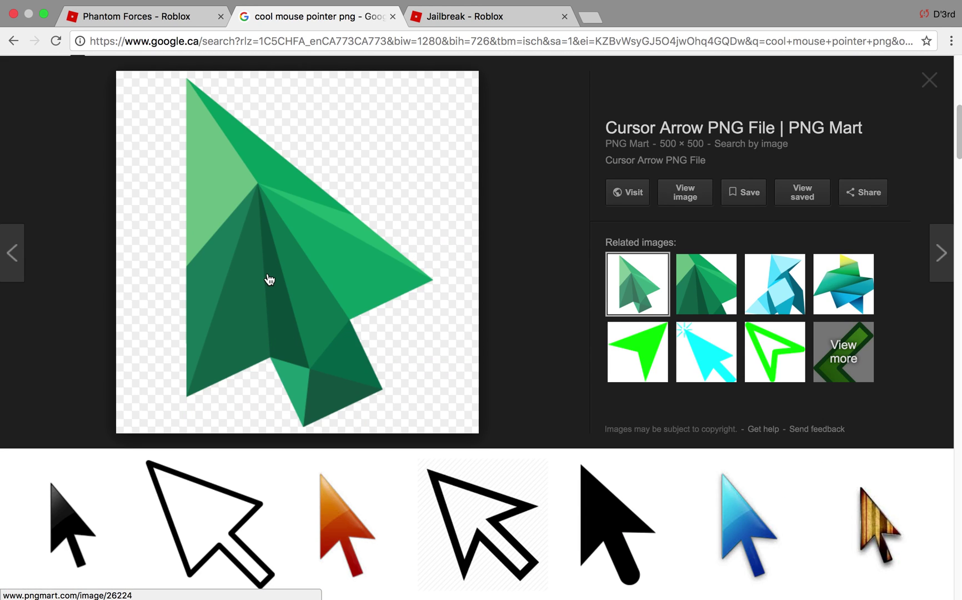
scroll(245, 265, "up", 2)
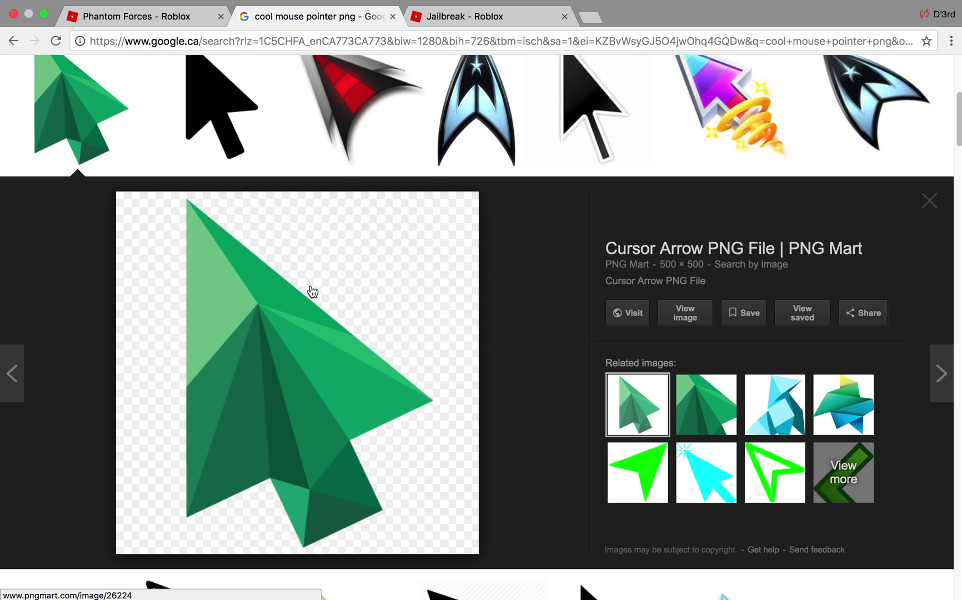
scroll(340, 306, "up", 1)
Leave full-screen Chrome and open Cursor-Arrow-PNG-File.png from the desktop in Preview
key("ctrl+Up")
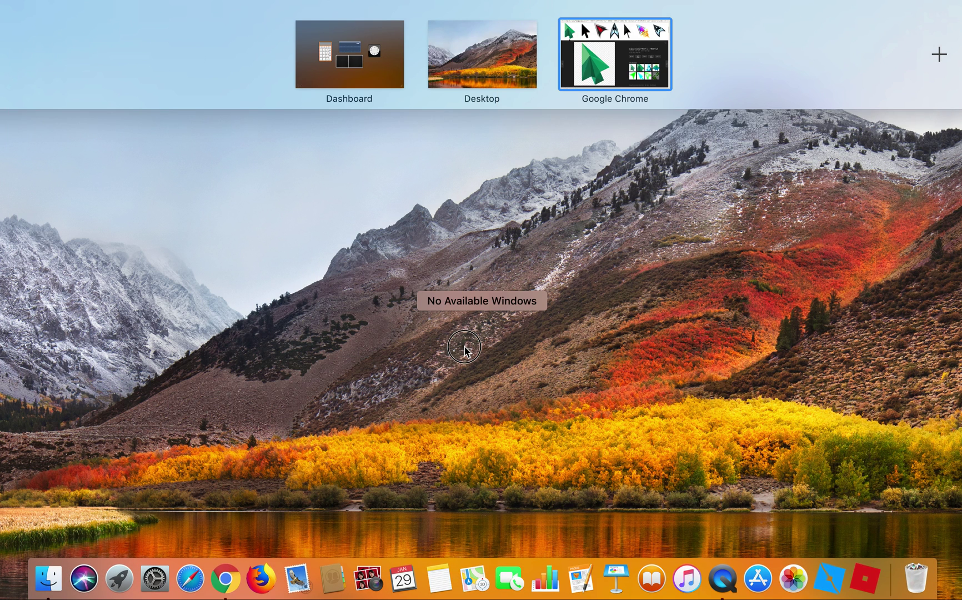
left_click(483, 54)
double_click(832, 128)
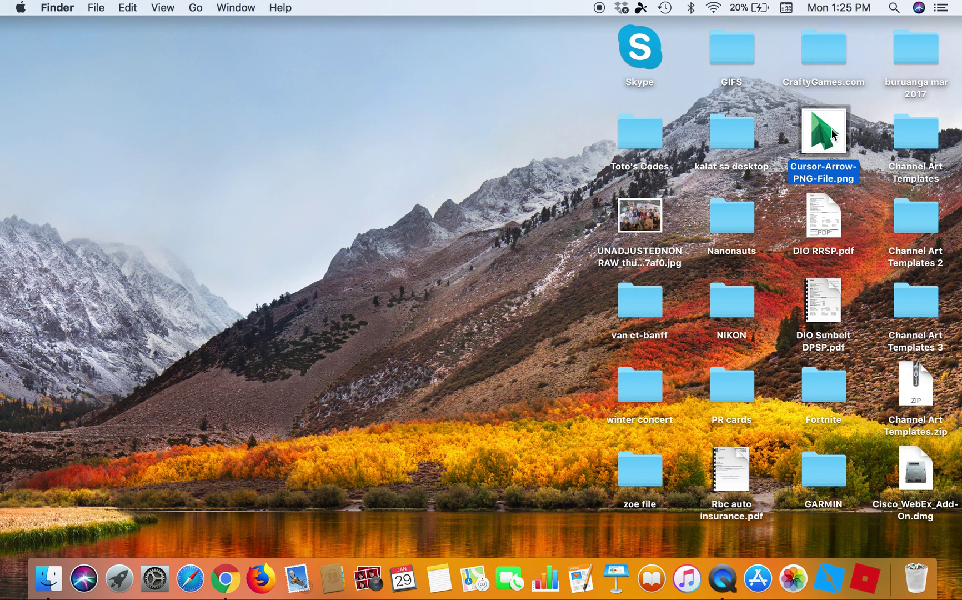
Inspect the green arrow image, close it, and open a new Finder window on Recents
left_click_drag(118, 183, 290, 234)
left_click_drag(69, 44, 355, 400)
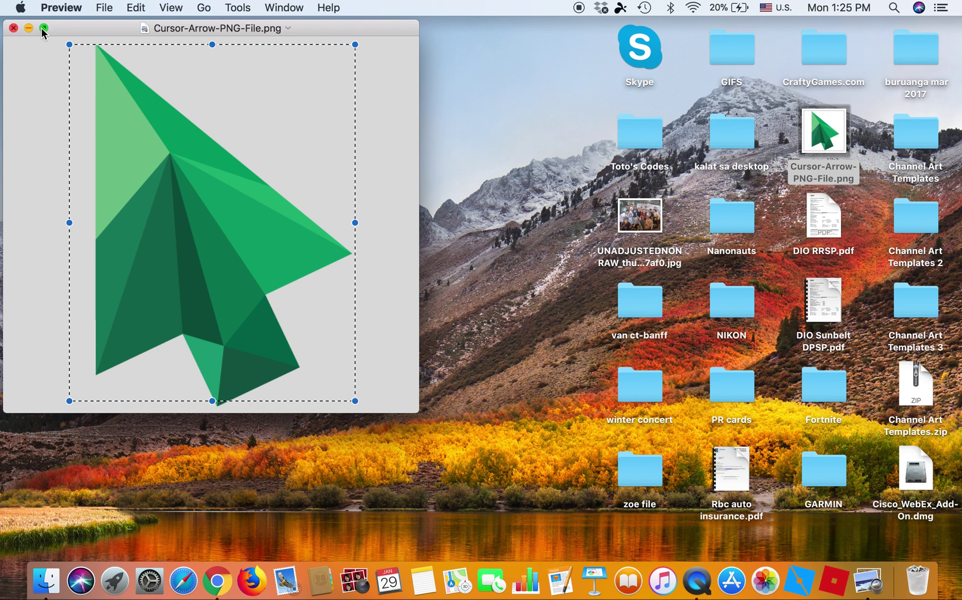
key("super+w")
left_click(46, 580)
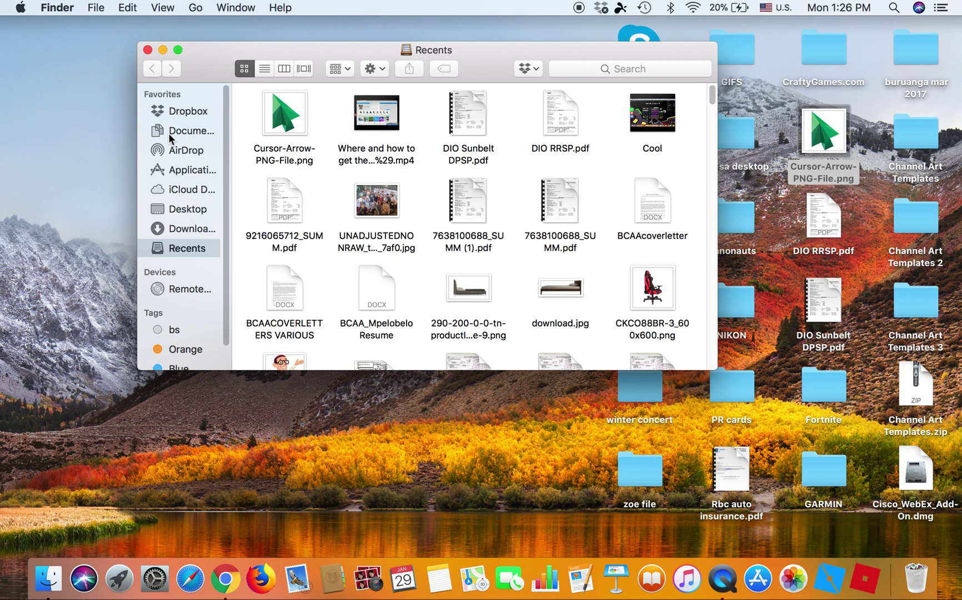
In Applications, show the package contents of the Roblox app
left_click(179, 168)
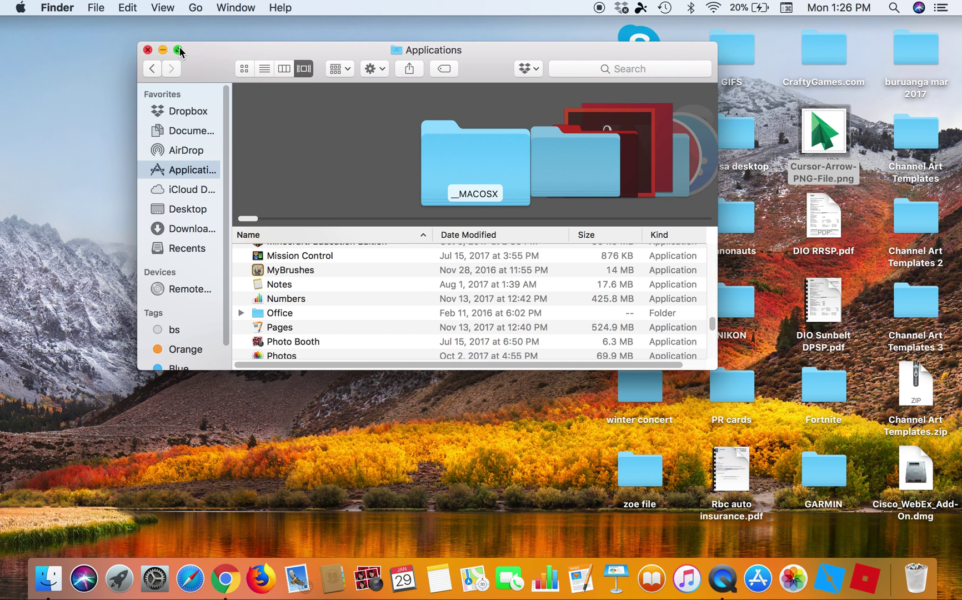
key("ctrl+super+f")
scroll(216, 450, "down", 5)
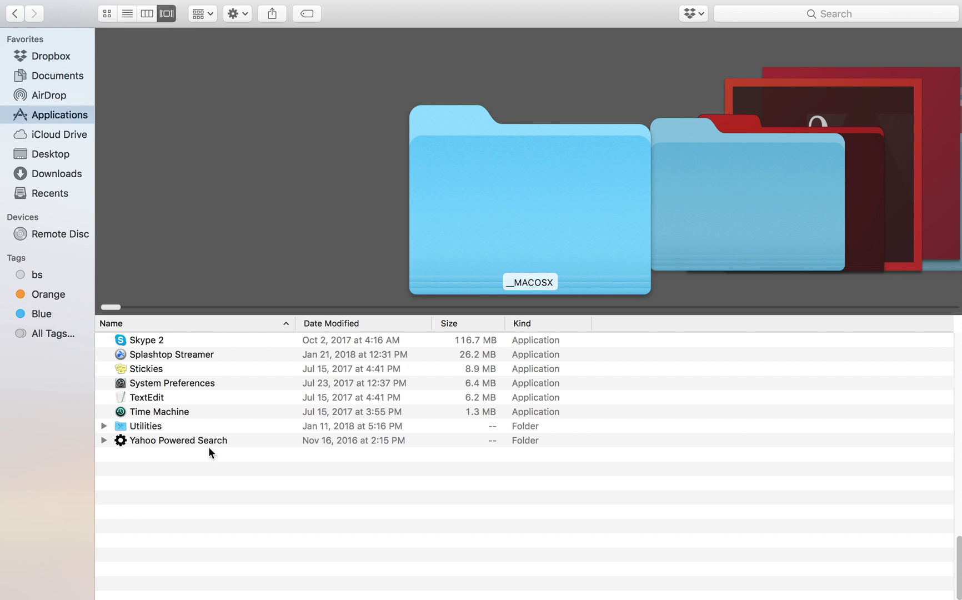
scroll(189, 432, "up", 6)
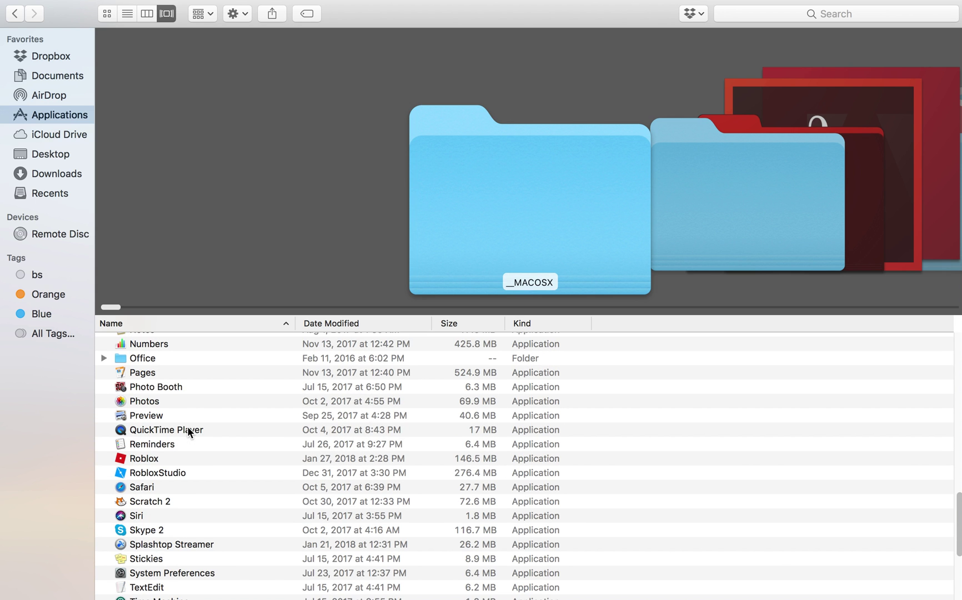
left_click(140, 457)
right_click(140, 457)
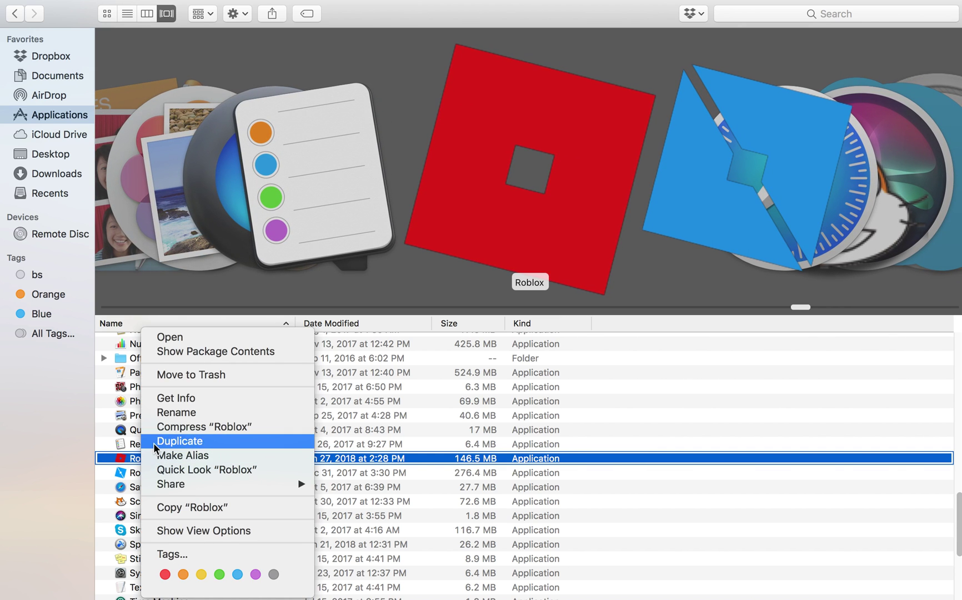
left_click(164, 355)
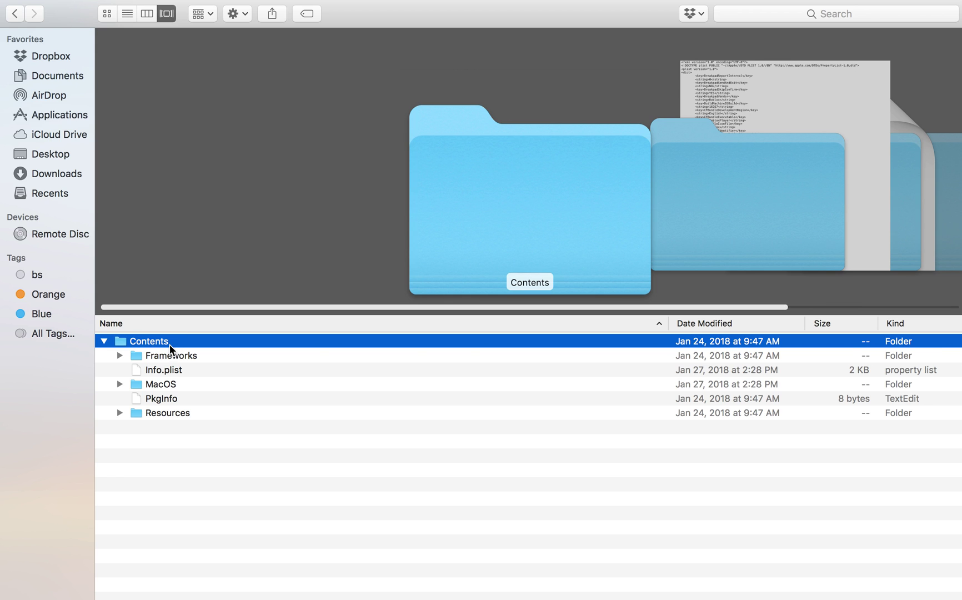
Navigate Contents > Resources > content > textures to list the cursor PNG images
double_click(169, 343)
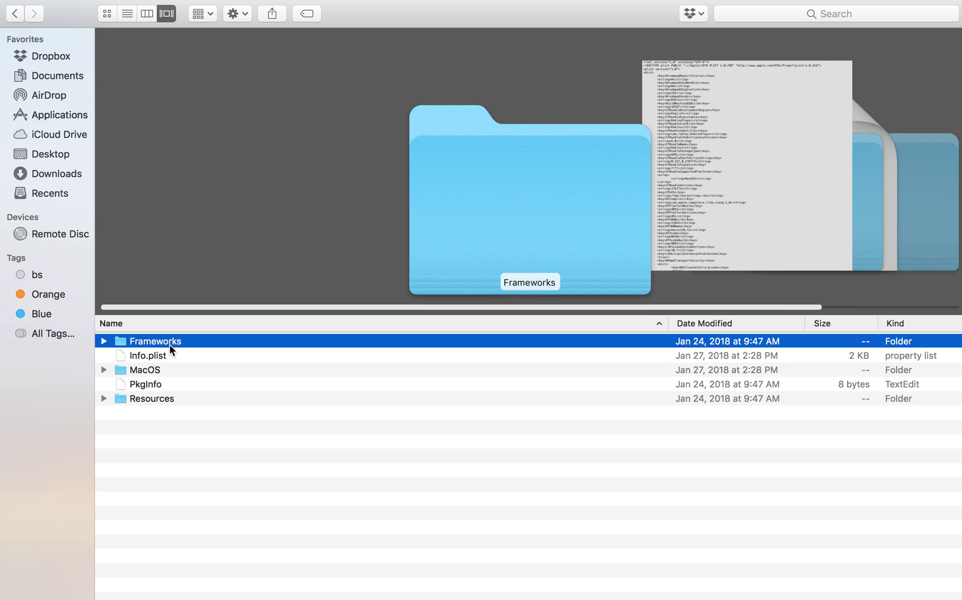
left_click(161, 402)
double_click(161, 403)
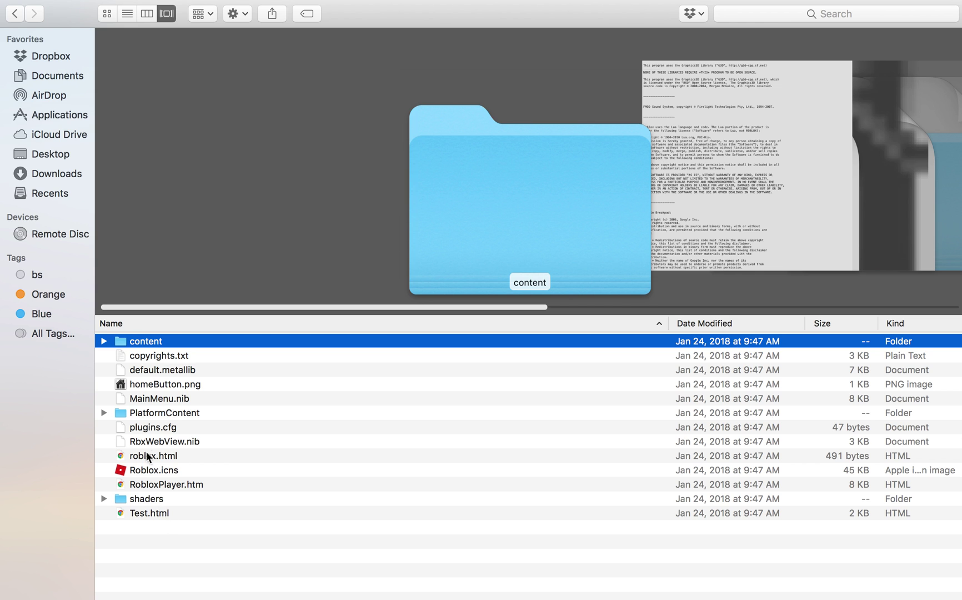
double_click(165, 339)
double_click(167, 456)
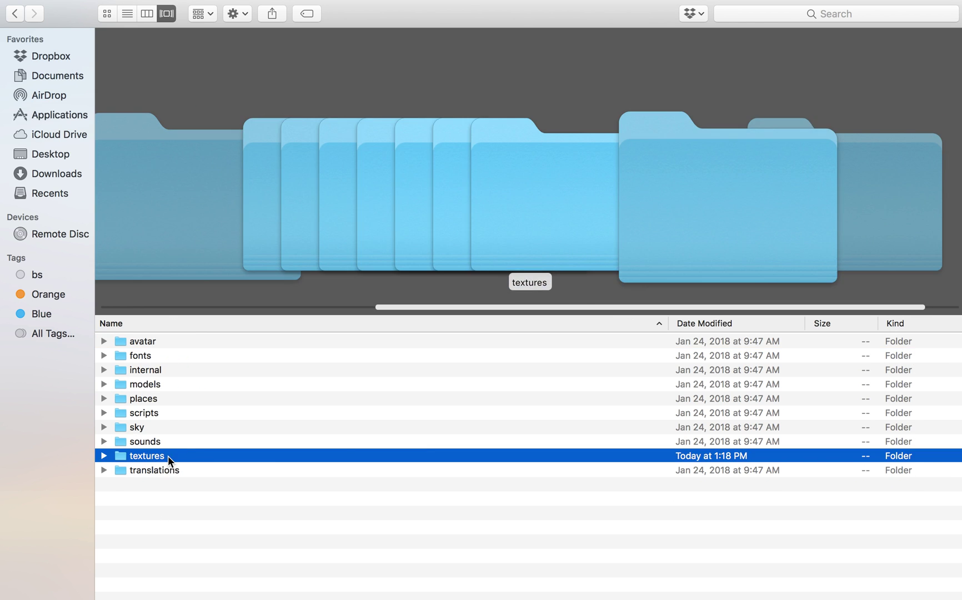
scroll(185, 429, "up", 5)
scroll(185, 428, "down", 2)
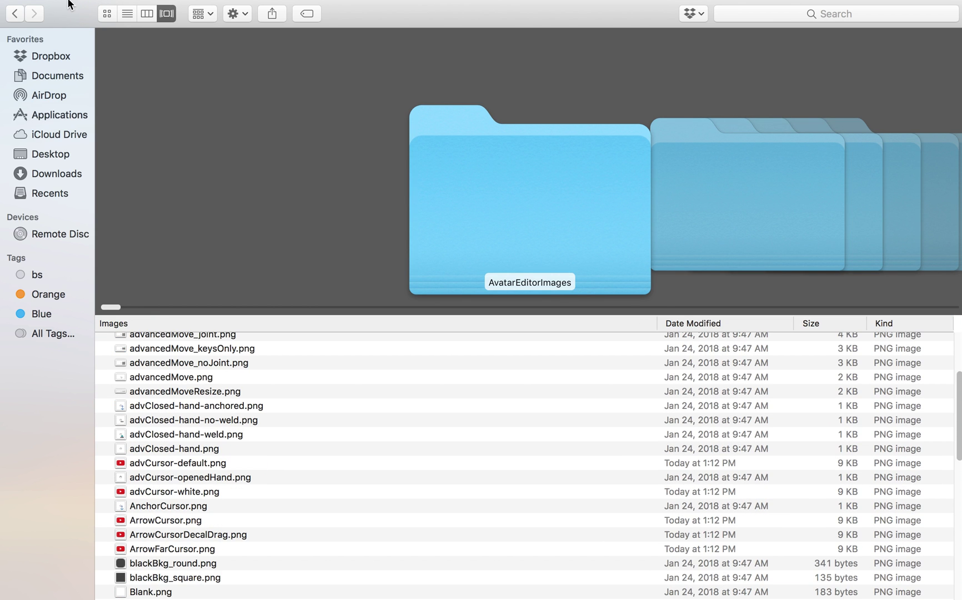
Exit full screen and preview advCursor-default.png to see what it looks like
mouse_move(60, 7)
left_click(41, 20)
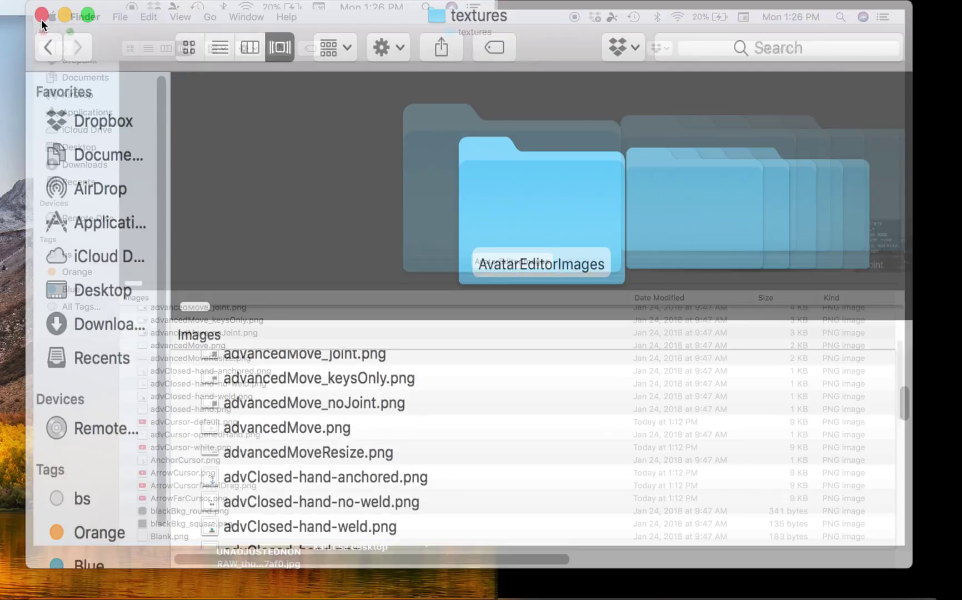
scroll(434, 316, "down", 2)
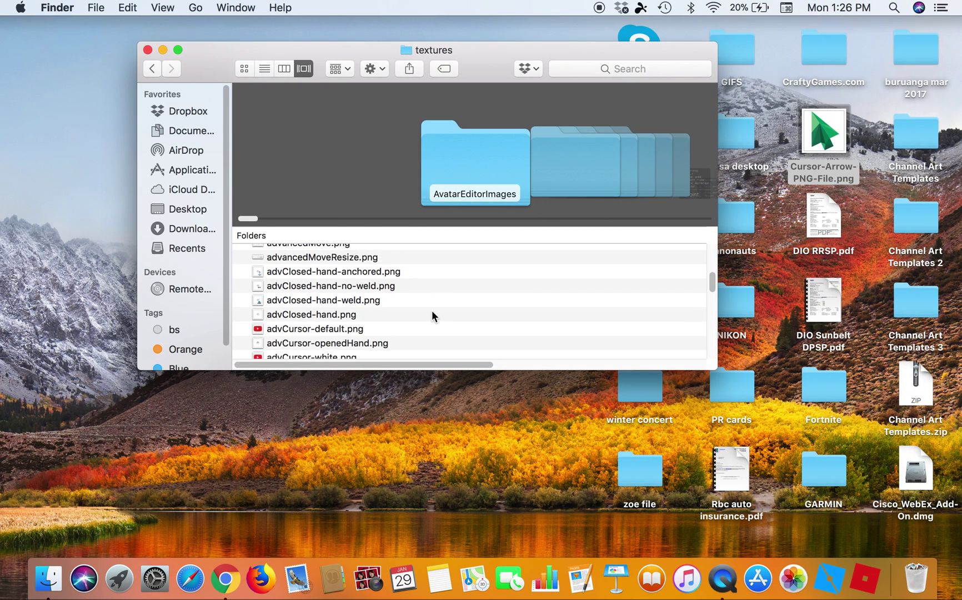
scroll(431, 310, "down", 3)
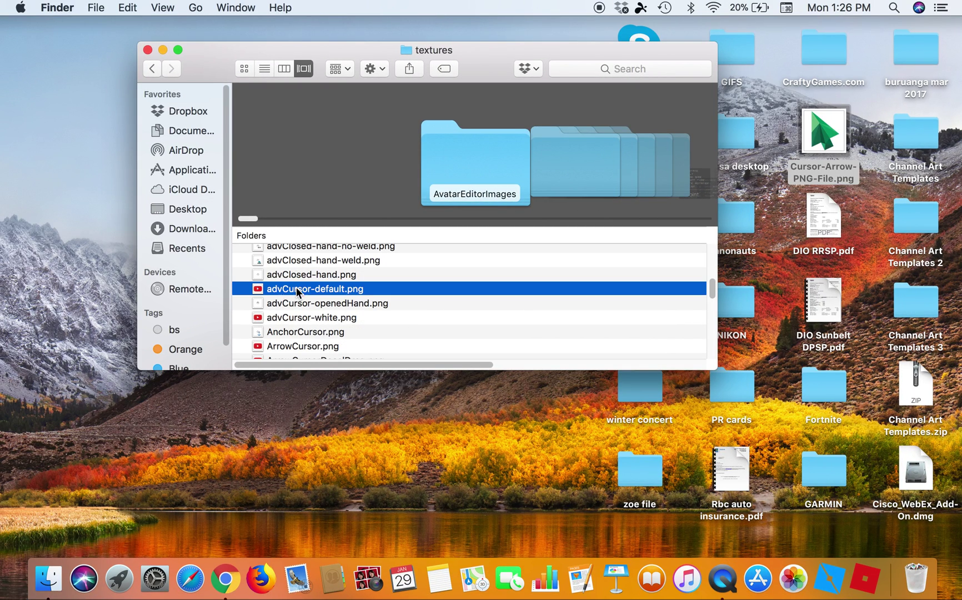
double_click(296, 288)
scroll(296, 289, "down", 5)
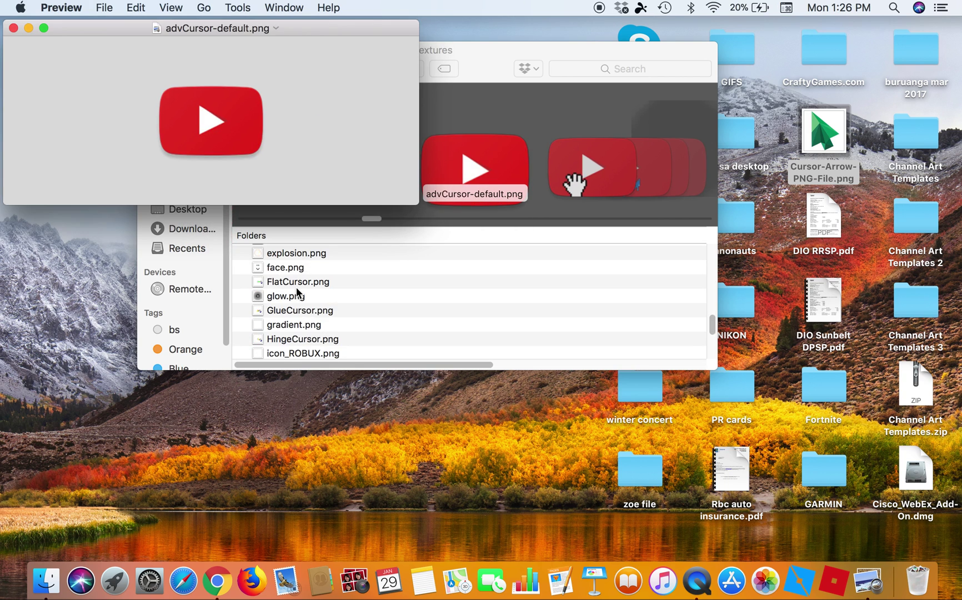
left_click(14, 29)
scroll(301, 261, "up", 5)
Copy the file name ArrowFarCursor from ArrowFarCursor.png
right_click(307, 270)
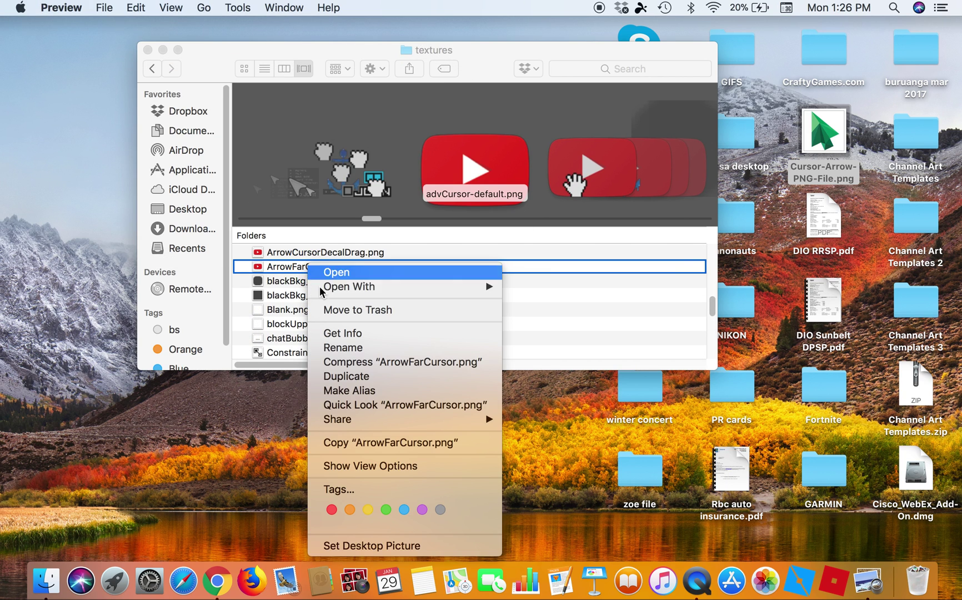
left_click(334, 332)
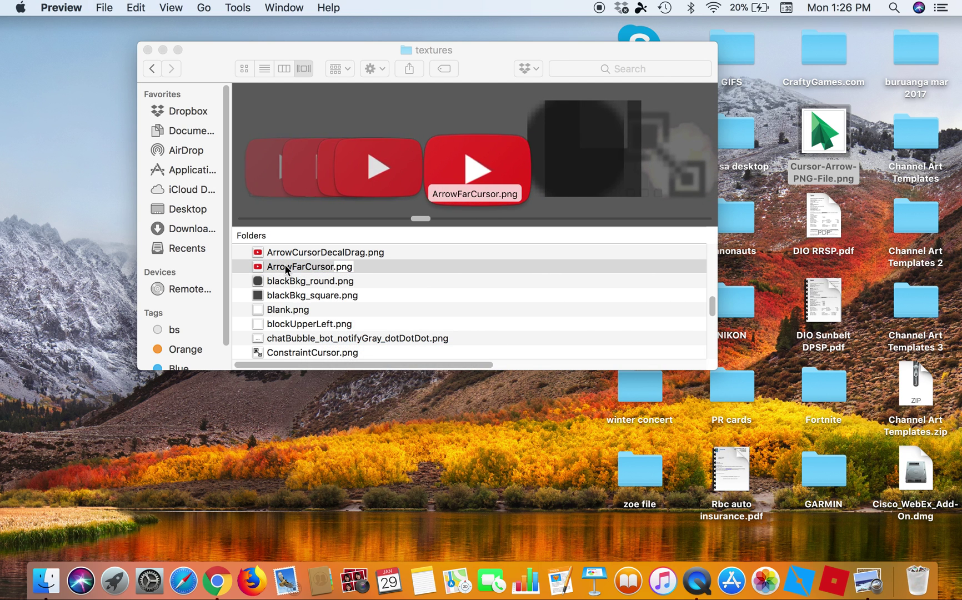
left_click(284, 264)
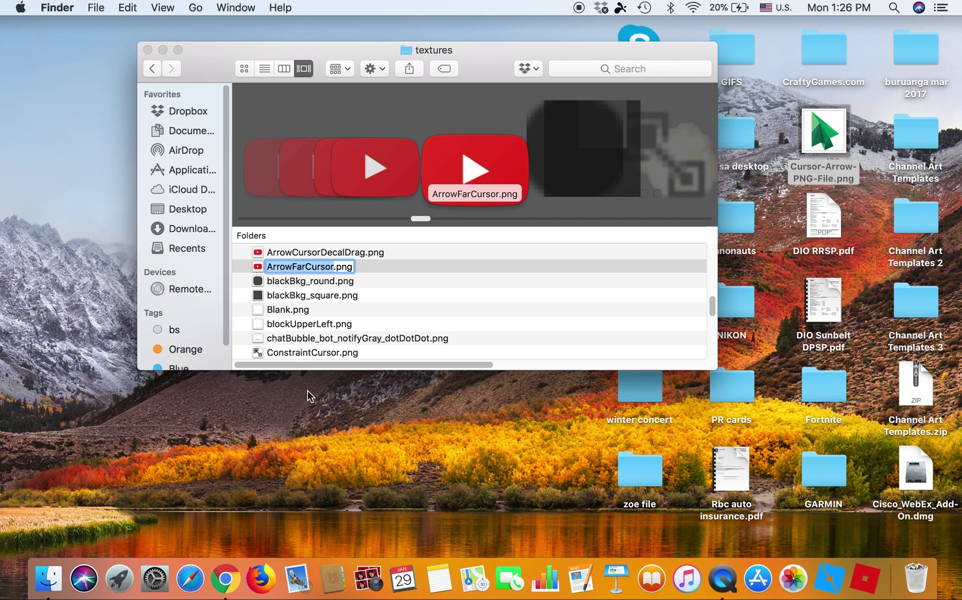
key("super+c")
Move the green arrow image from the desktop into textures and trash the old ArrowFarCursor.png
left_click(825, 136)
left_click_drag(828, 138, 401, 281)
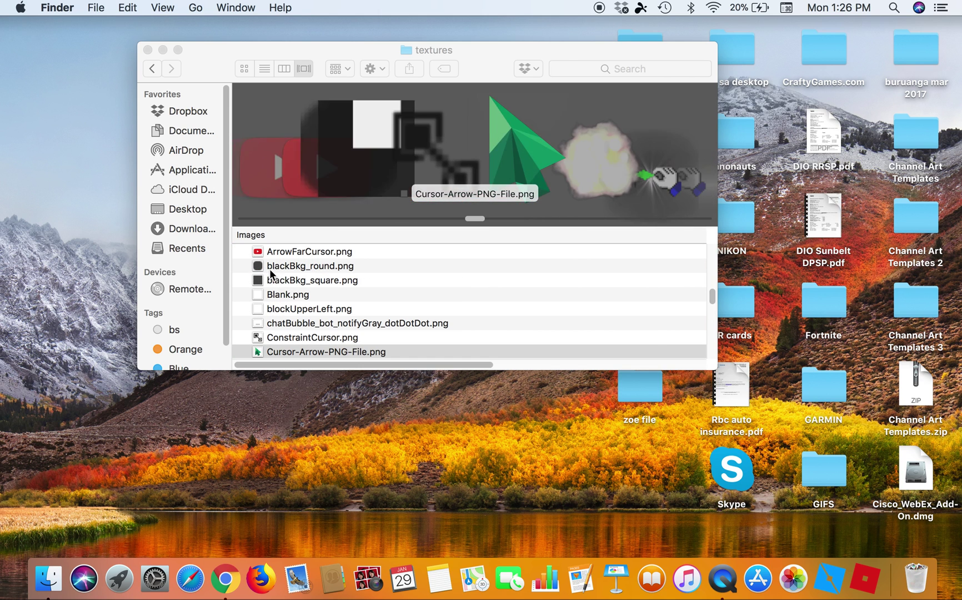
left_click_drag(286, 253, 913, 580)
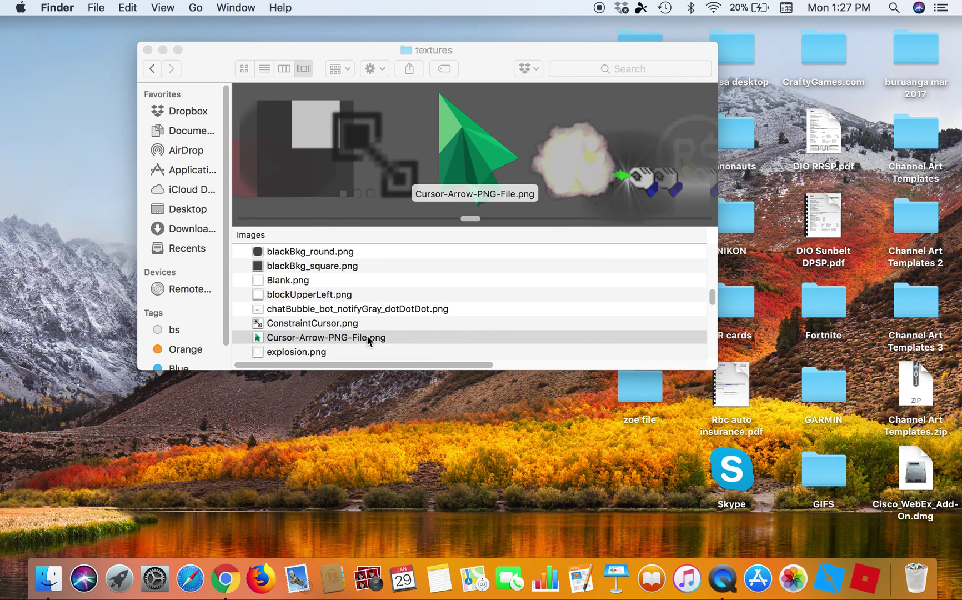
Rename Cursor-Arrow-PNG-File.png to ArrowFarCursor.png by pasting the copied name
right_click(368, 339)
left_click(377, 344)
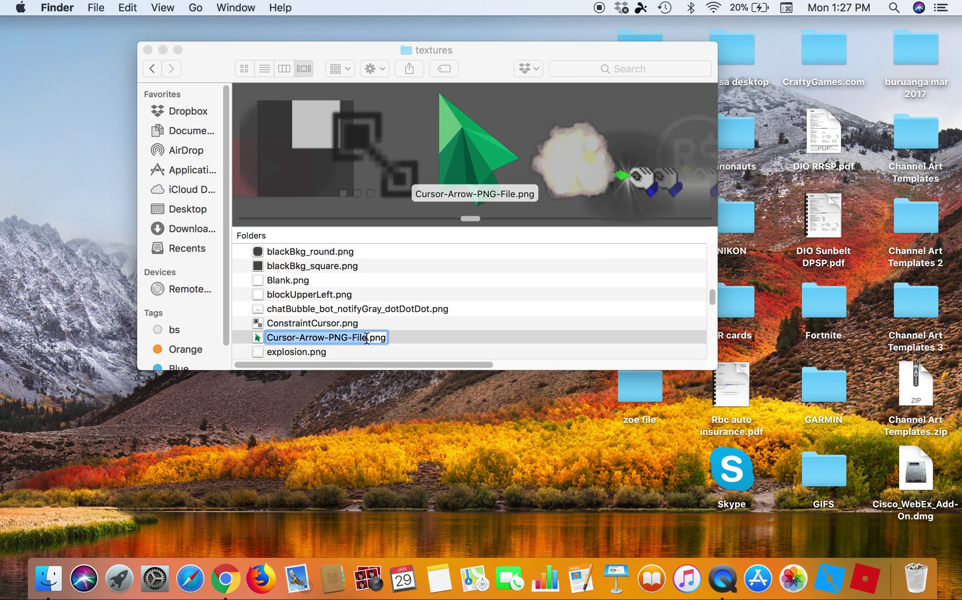
key("super+v")
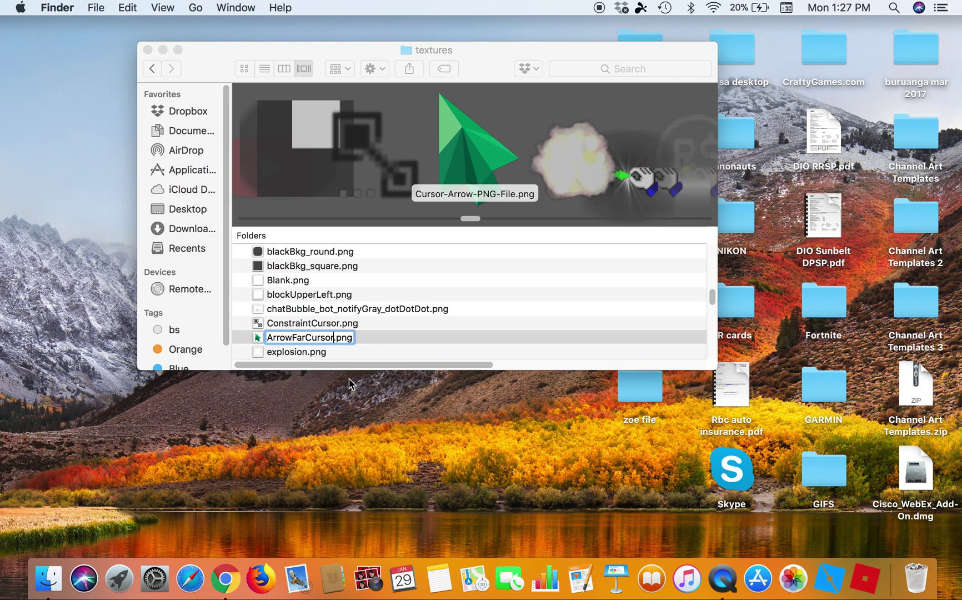
key("Return")
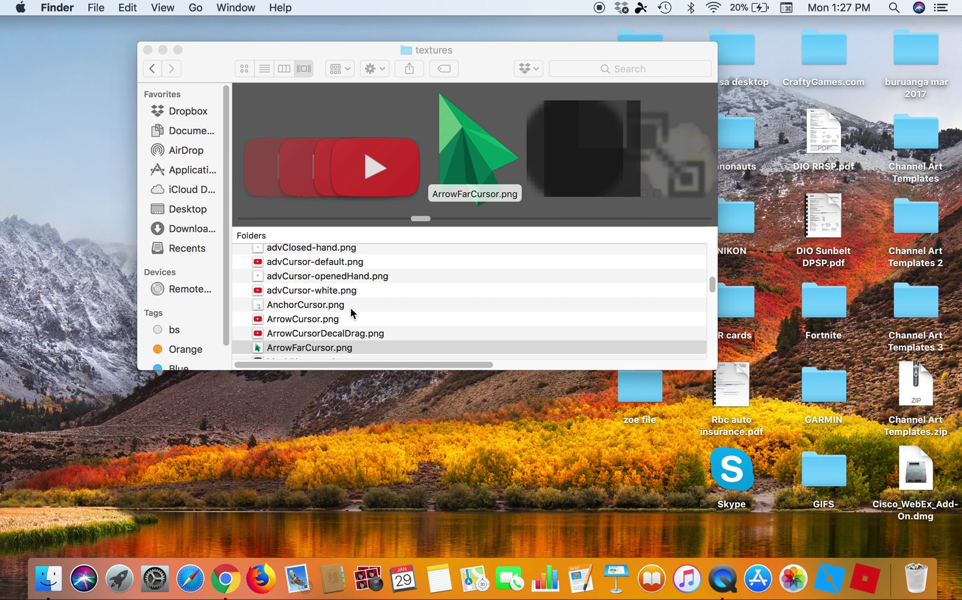
right_click(309, 335)
left_click(329, 344)
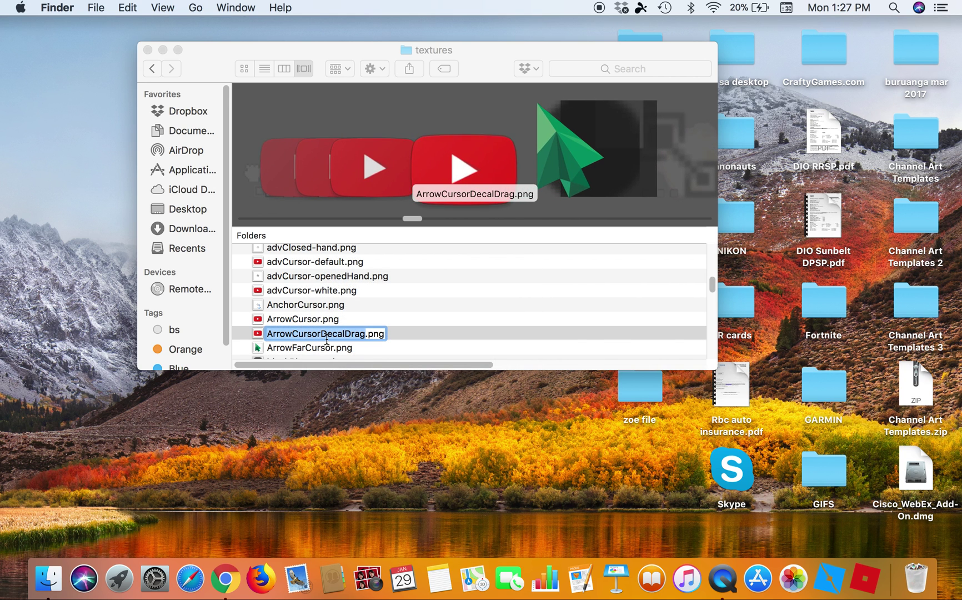
key("super+v")
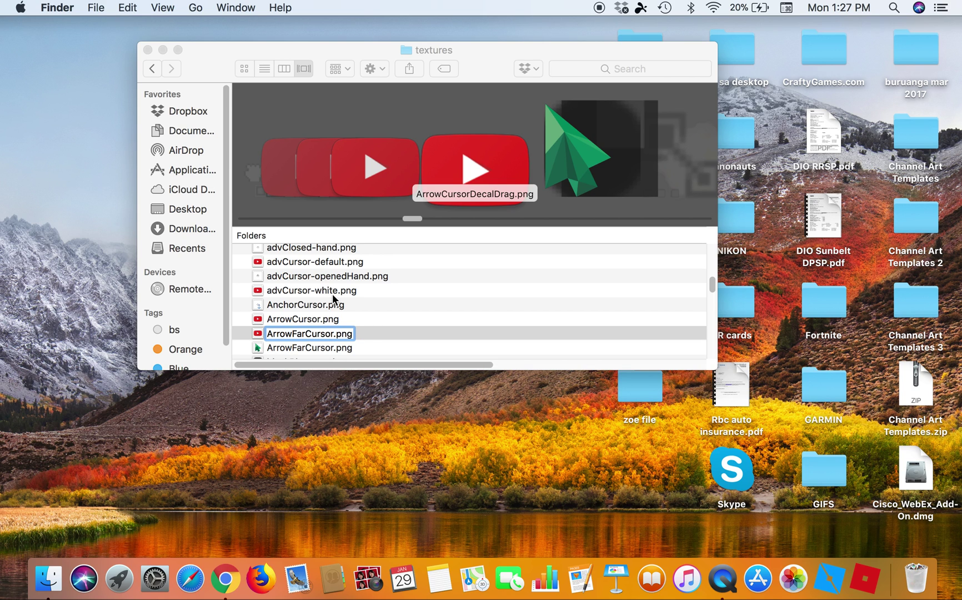
key("BackSpace")
key("BackSpace")
key("BackSpace")
key("BackSpace")
key("BackSpace")
key("BackSpace")
key("BackSpace")
key("BackSpace")
key("BackSpace")
key("BackSpace")
key("BackSpace")
key("BackSpace")
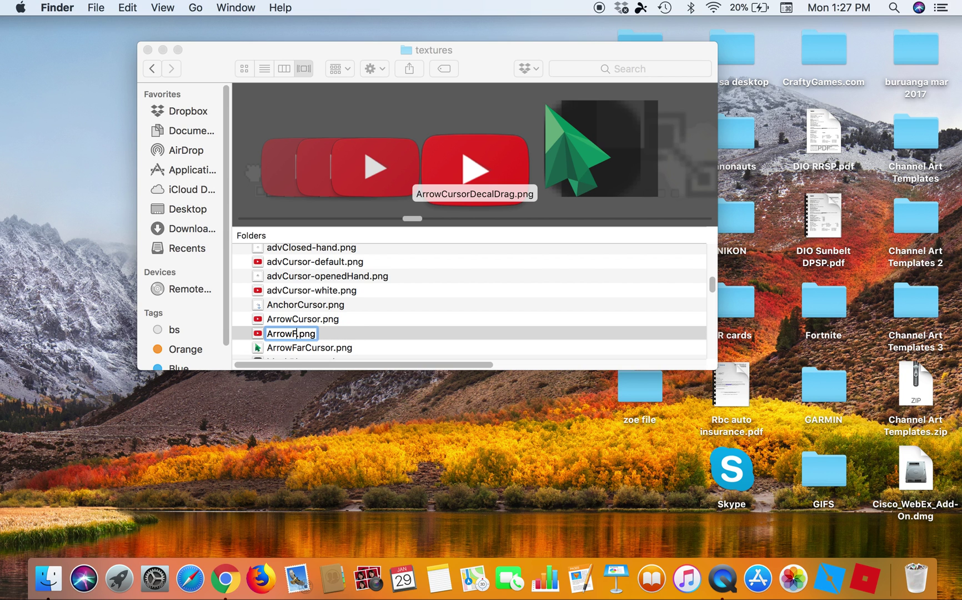
key("BackSpace")
key("BackSpace")
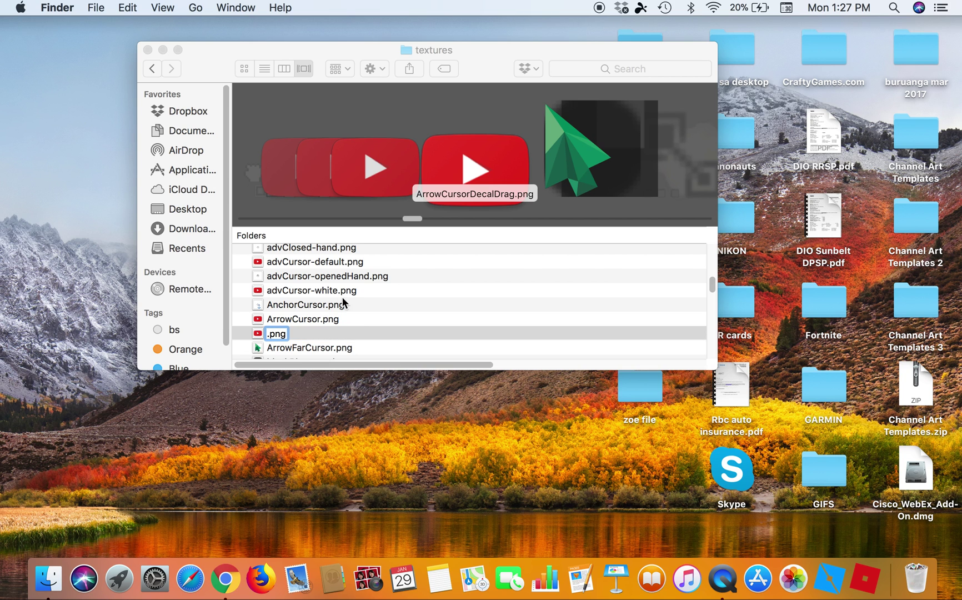
left_click(916, 580)
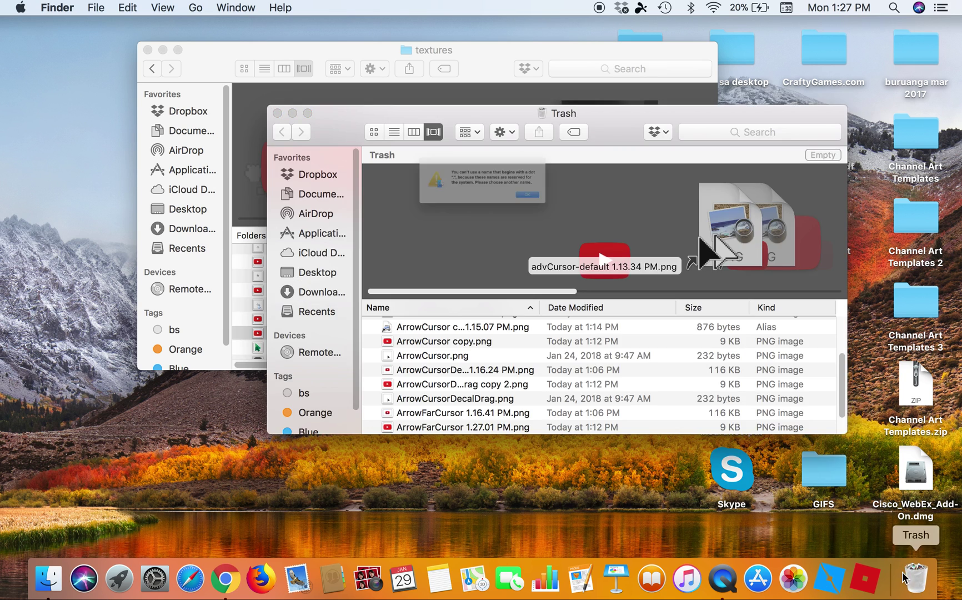
left_click(578, 216)
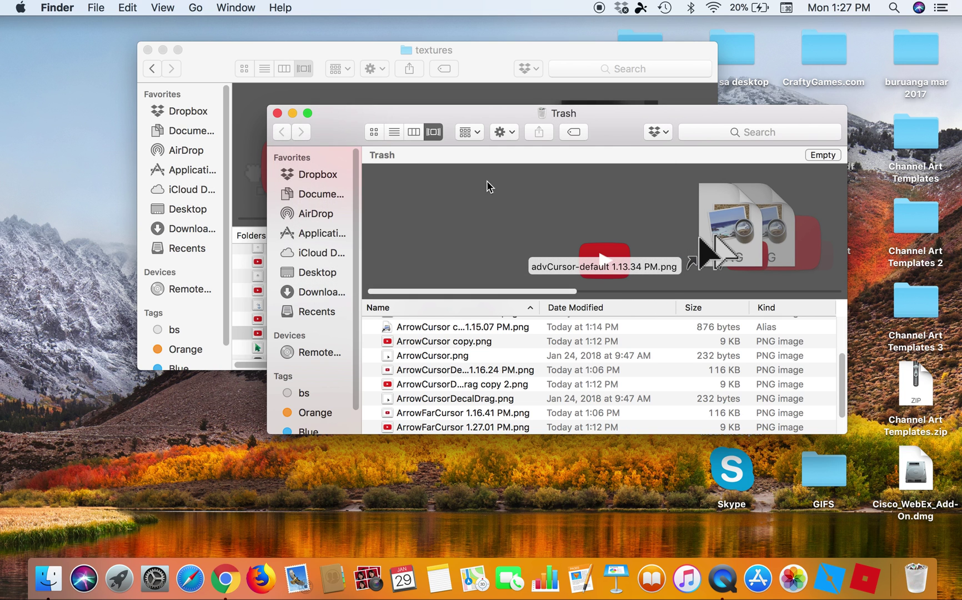
left_click(278, 113)
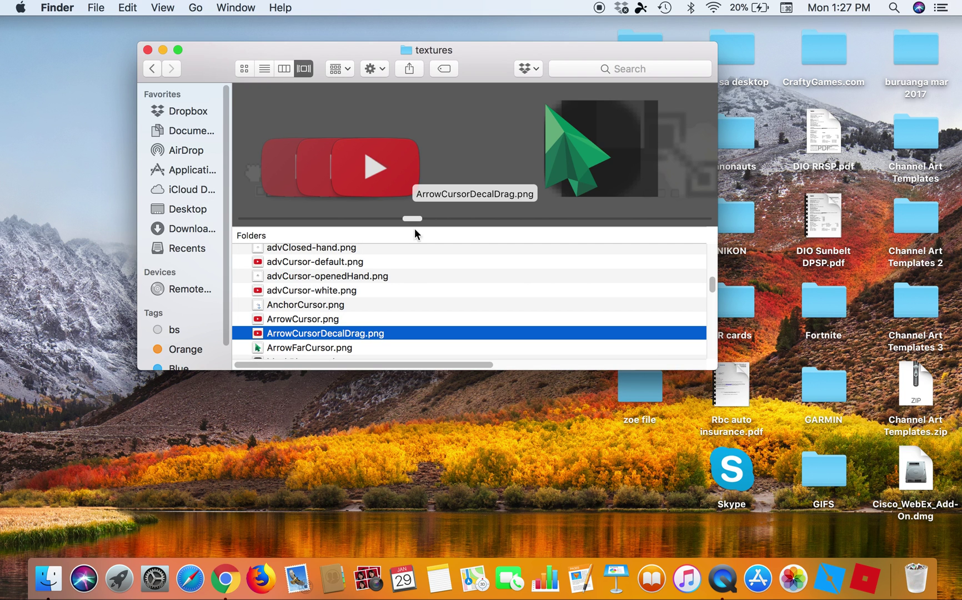
Take the name ArrowCursorDecalDrag and move ArrowCursorDecalDrag.png to the Trash
right_click(329, 336)
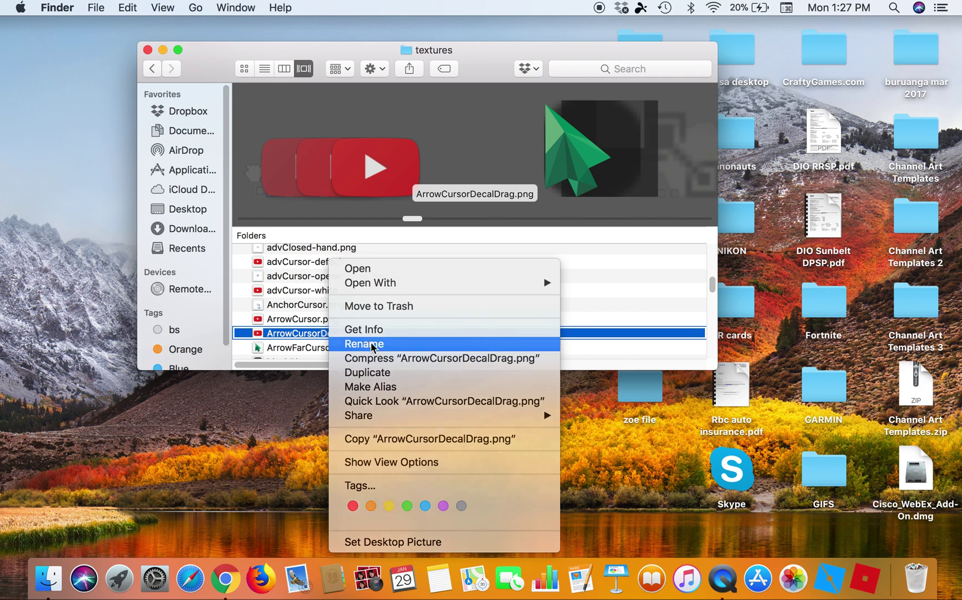
left_click(368, 342)
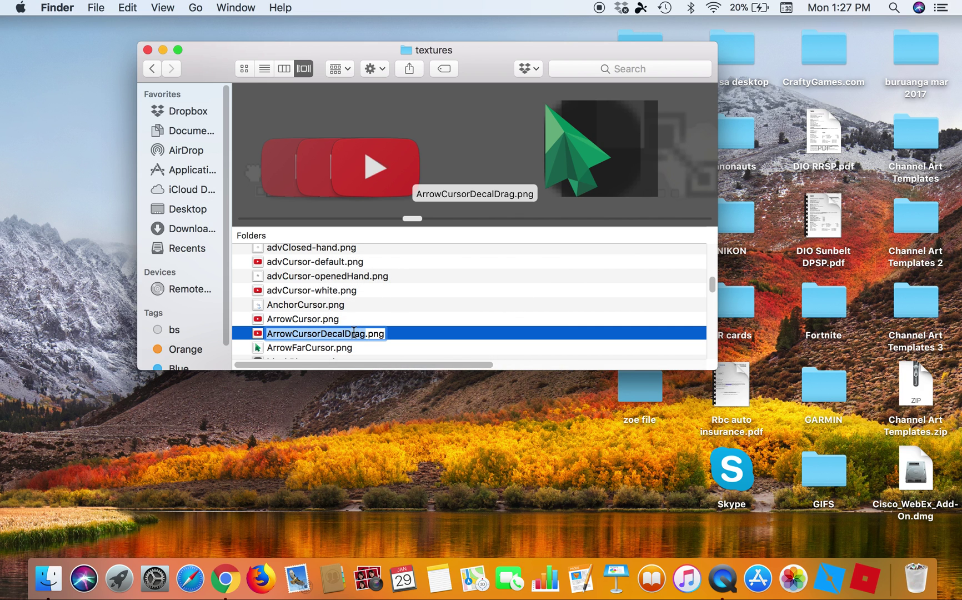
left_click_drag(262, 332, 913, 590)
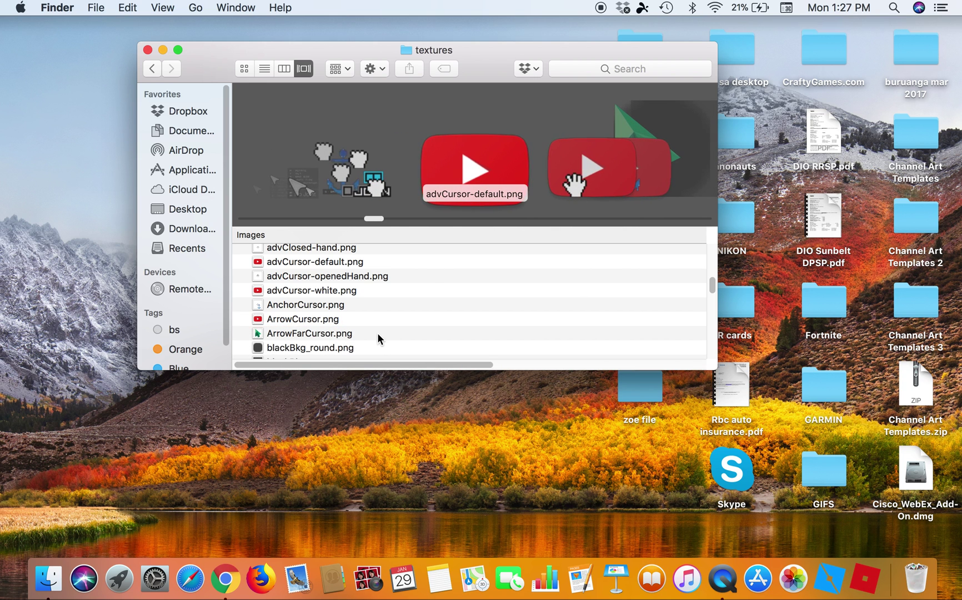
Duplicate the green ArrowFarCursor.png and rename the copy ArrowCursorDecalDrag.png
right_click(378, 335)
left_click(414, 372)
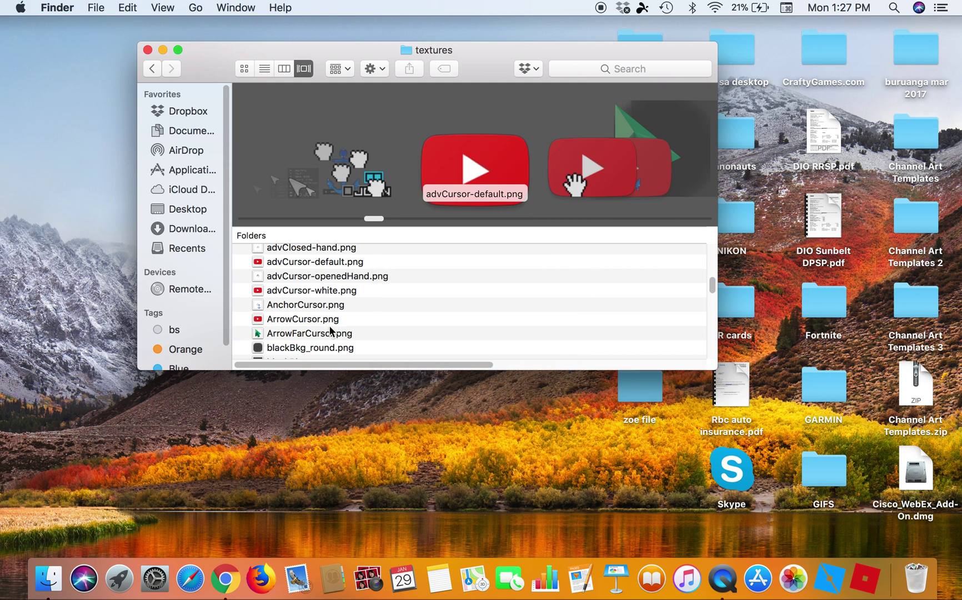
right_click(329, 335)
left_click(330, 343)
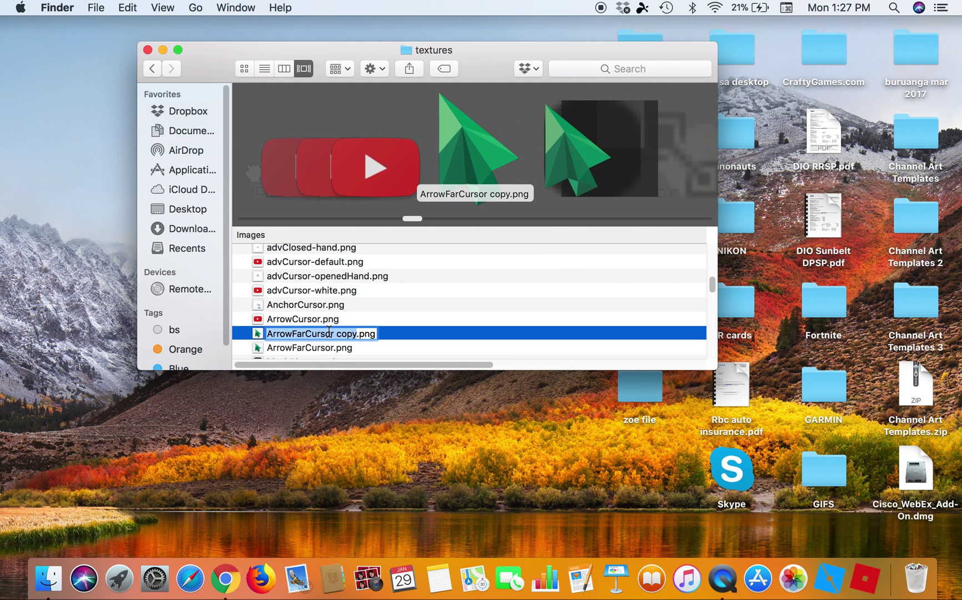
right_click(329, 331)
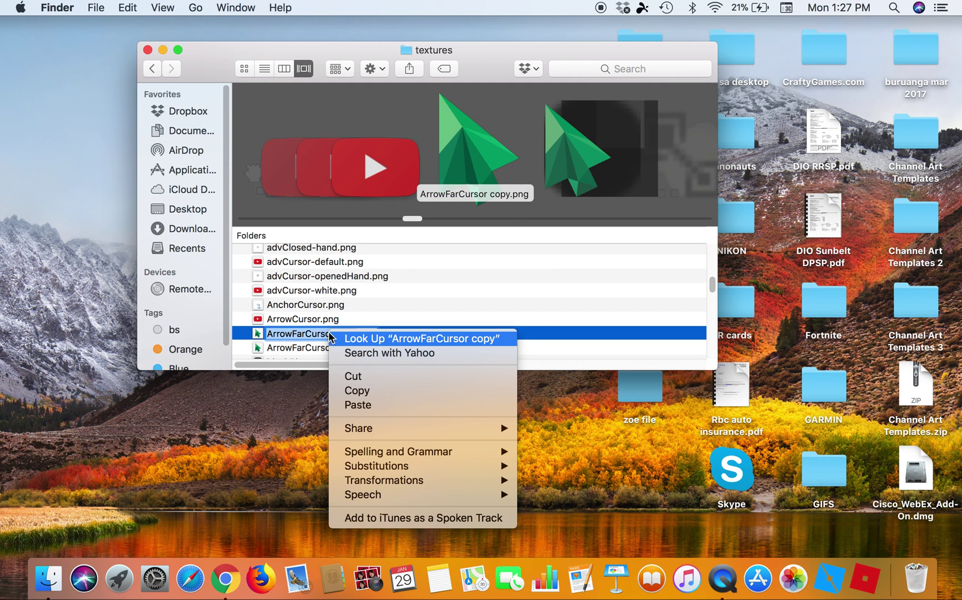
left_click(351, 404)
left_click(336, 377)
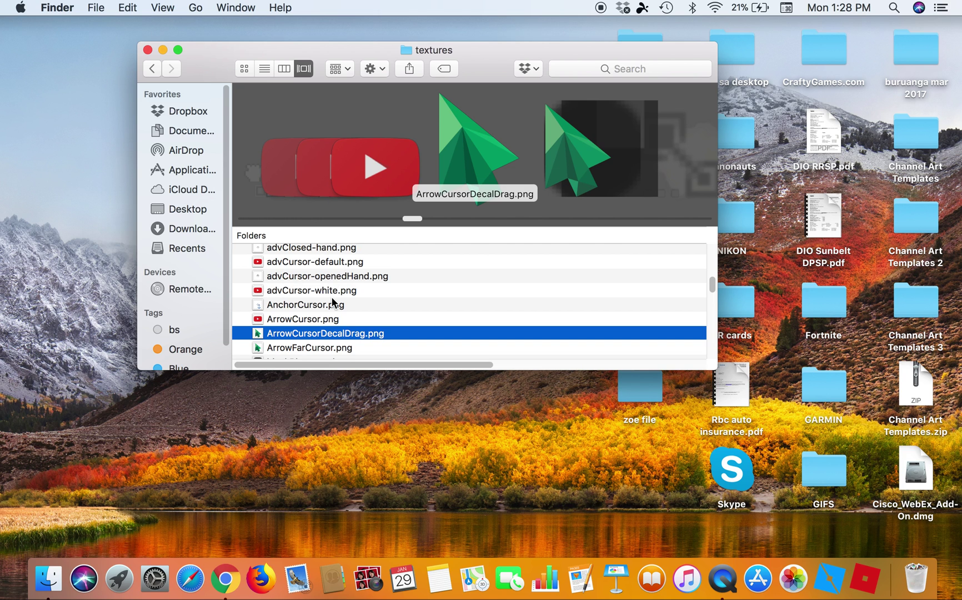
scroll(332, 301, "down", 5)
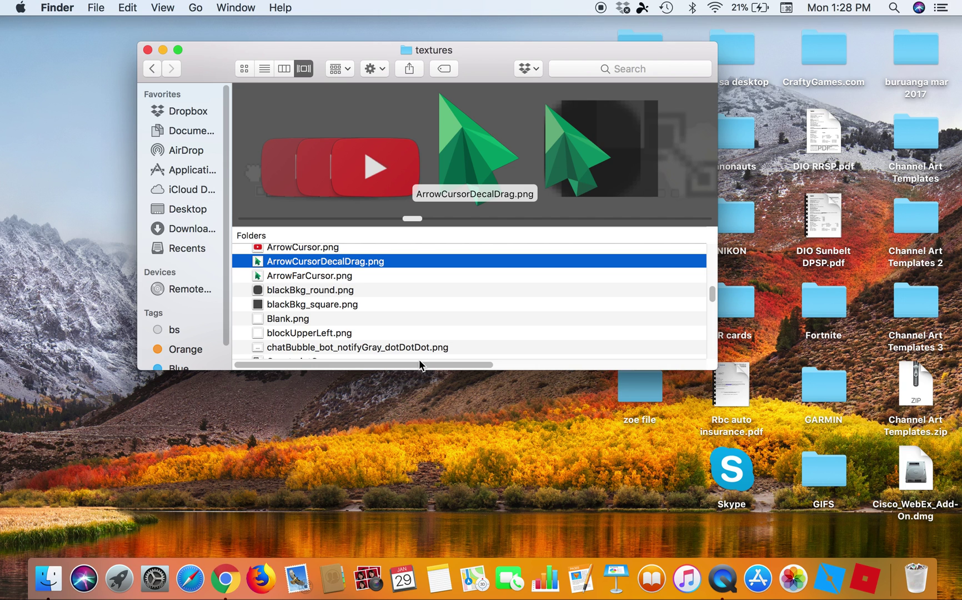
scroll(375, 317, "up", 2)
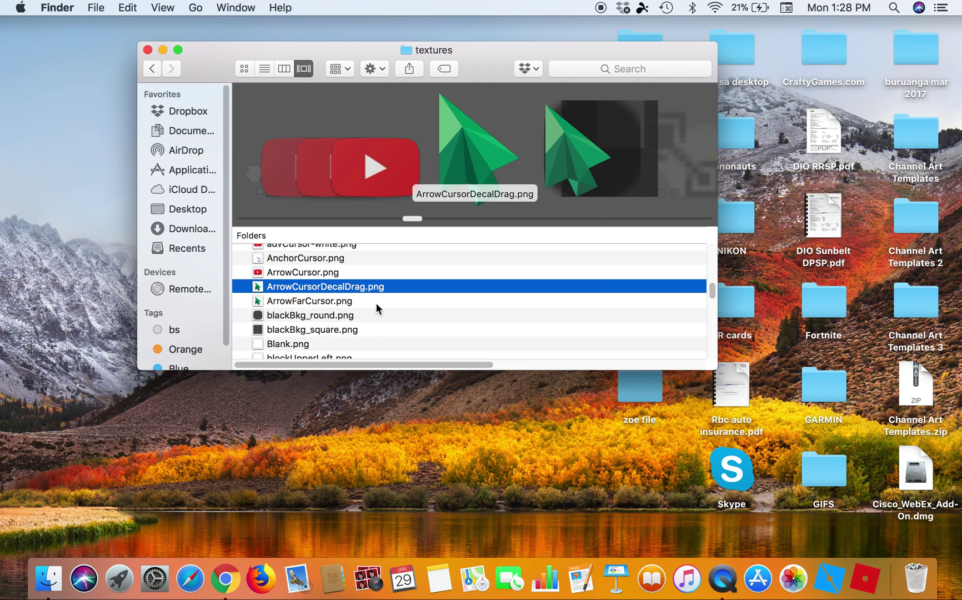
scroll(376, 293, "up", 3)
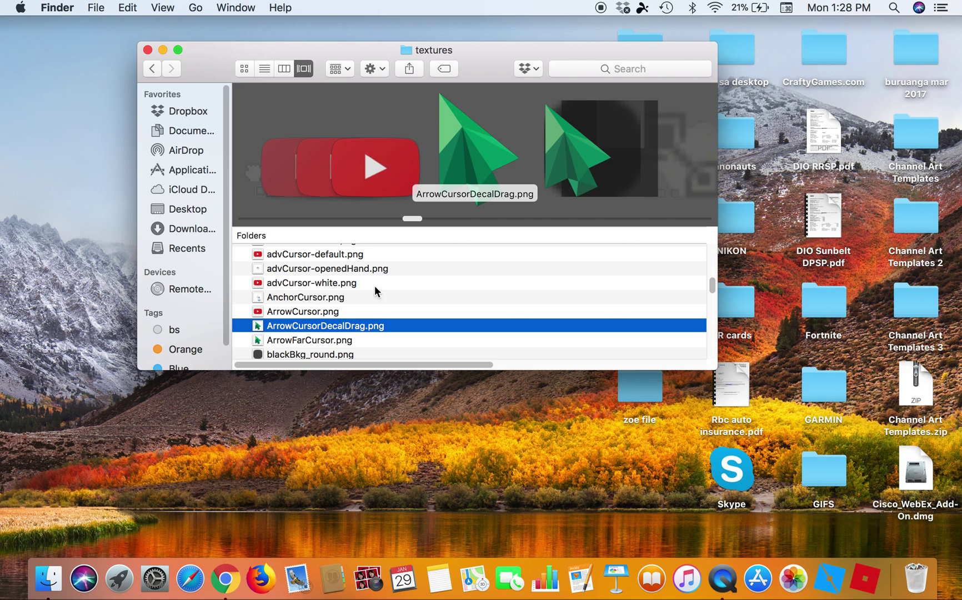
Duplicate the green ArrowCursorDecalDrag.png and copy the name ArrowCursor from ArrowCursor.png
right_click(305, 329)
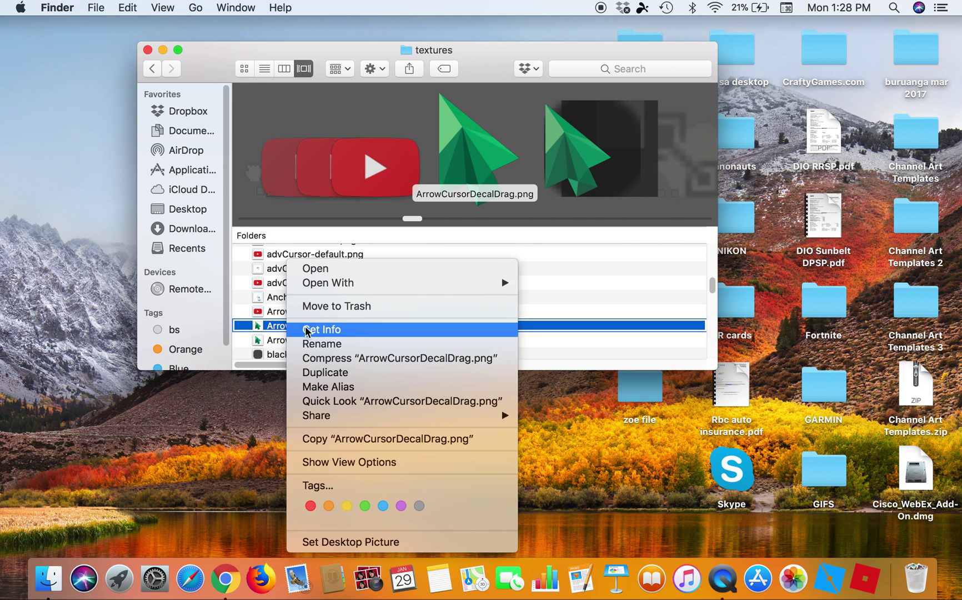
left_click(321, 376)
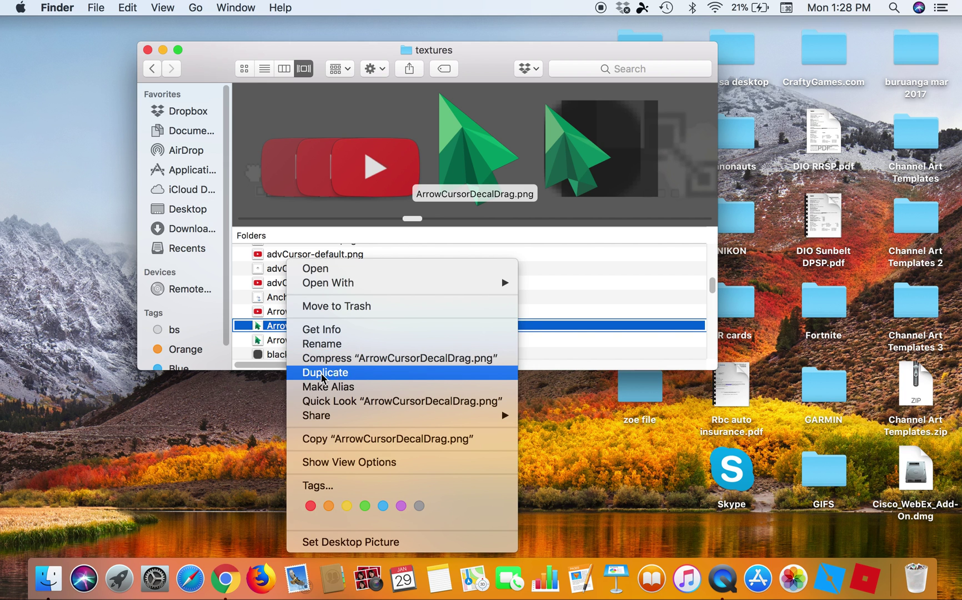
right_click(305, 319)
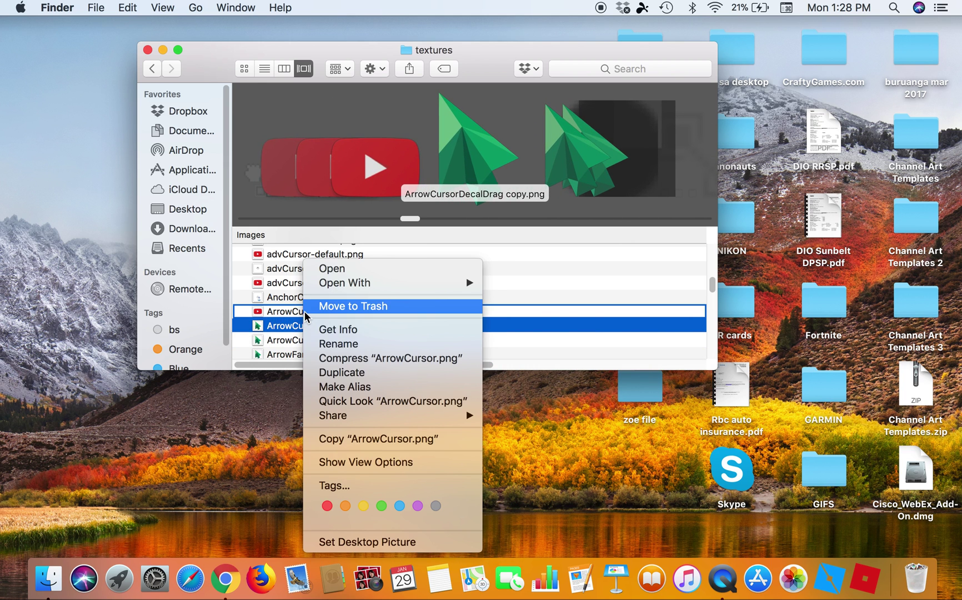
left_click(329, 355)
left_click(300, 311)
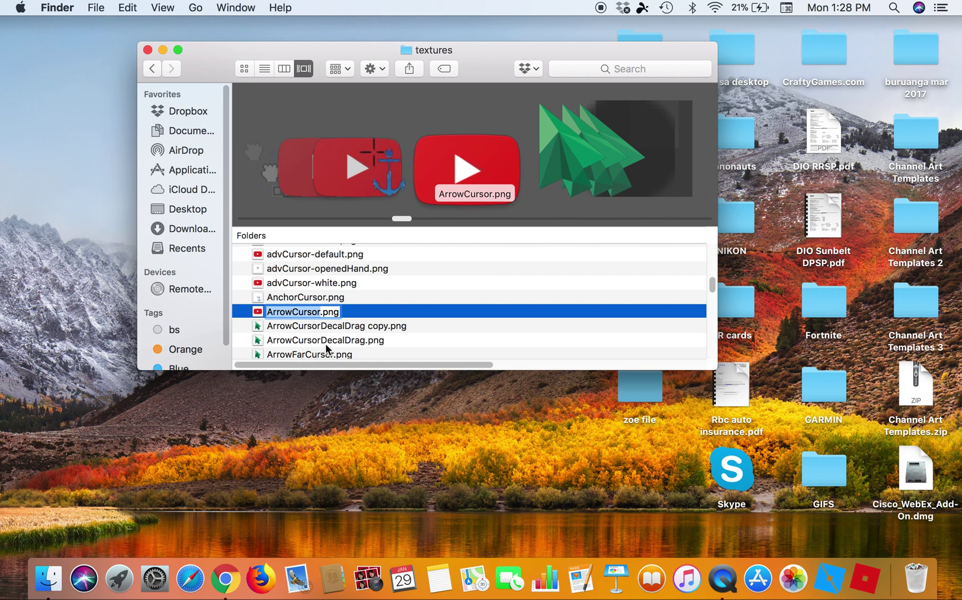
left_click(301, 311)
key("super+c")
right_click(308, 314)
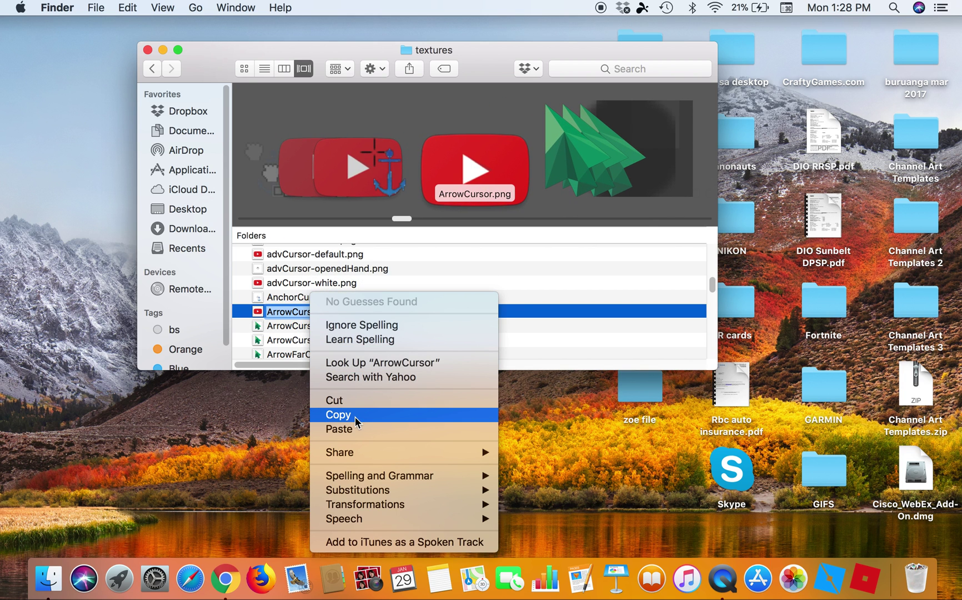
left_click(336, 414)
Move the original red ArrowCursor.png to the Trash, dismissing the name-taken warning
right_click(320, 328)
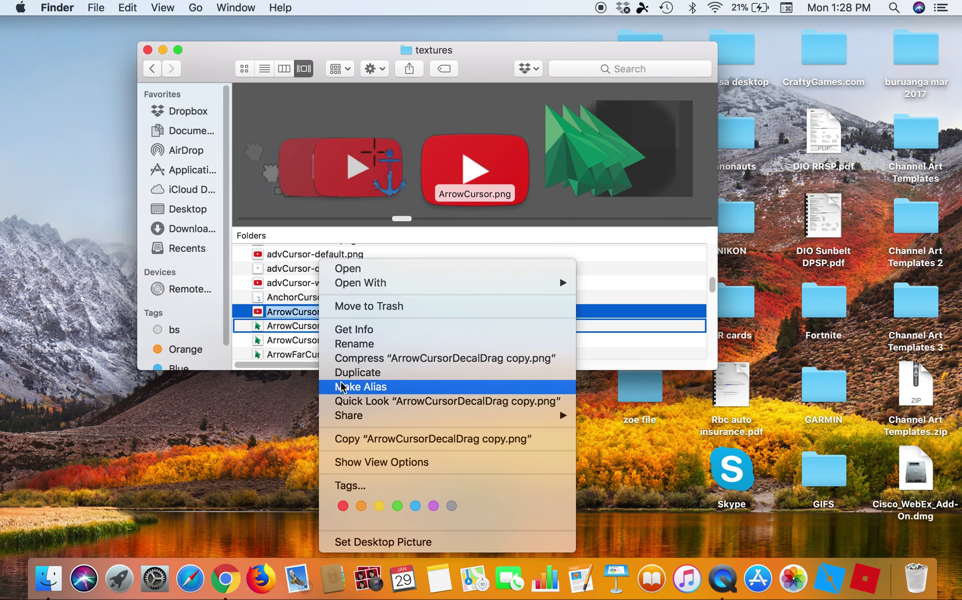
key("super+v")
right_click(313, 318)
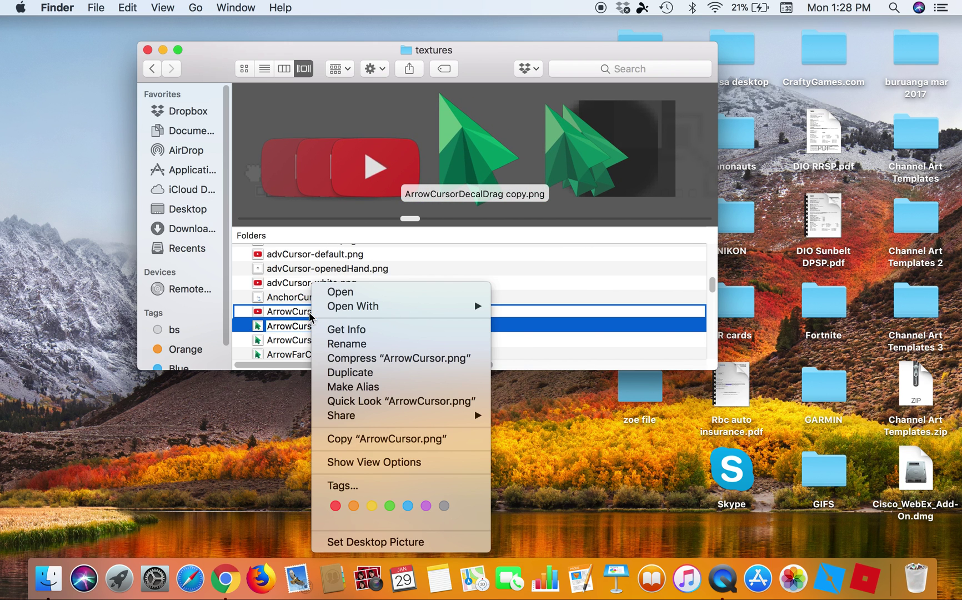
left_click(260, 318)
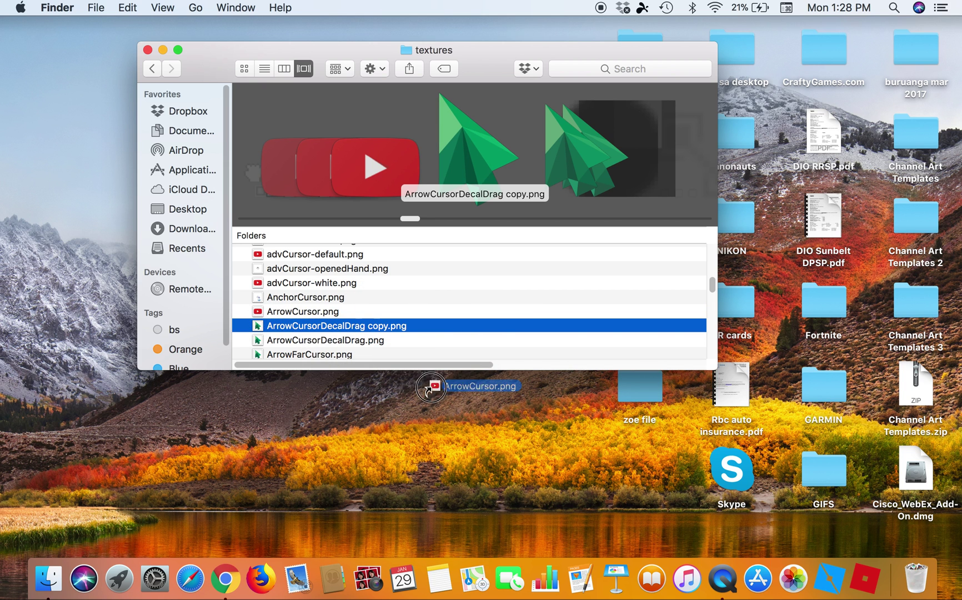
left_click_drag(753, 555, 916, 578)
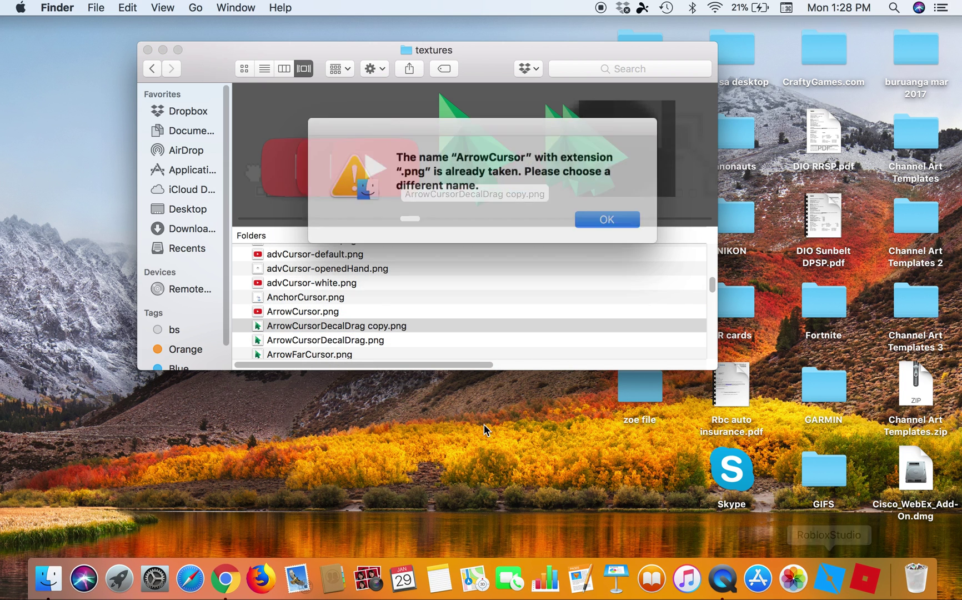
key("Return")
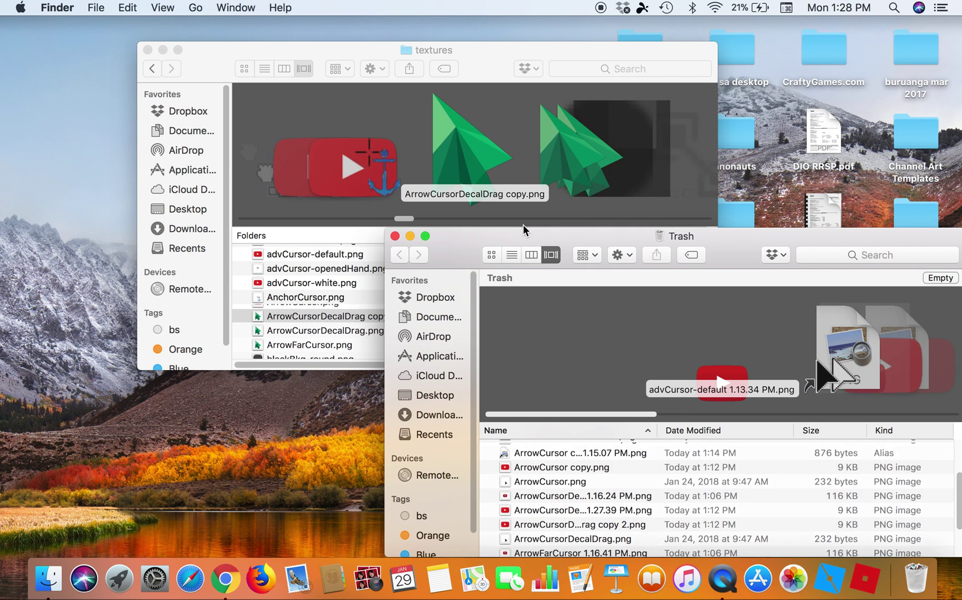
Rename the green ArrowCursorDecalDrag copy to ArrowCursor.png
right_click(319, 314)
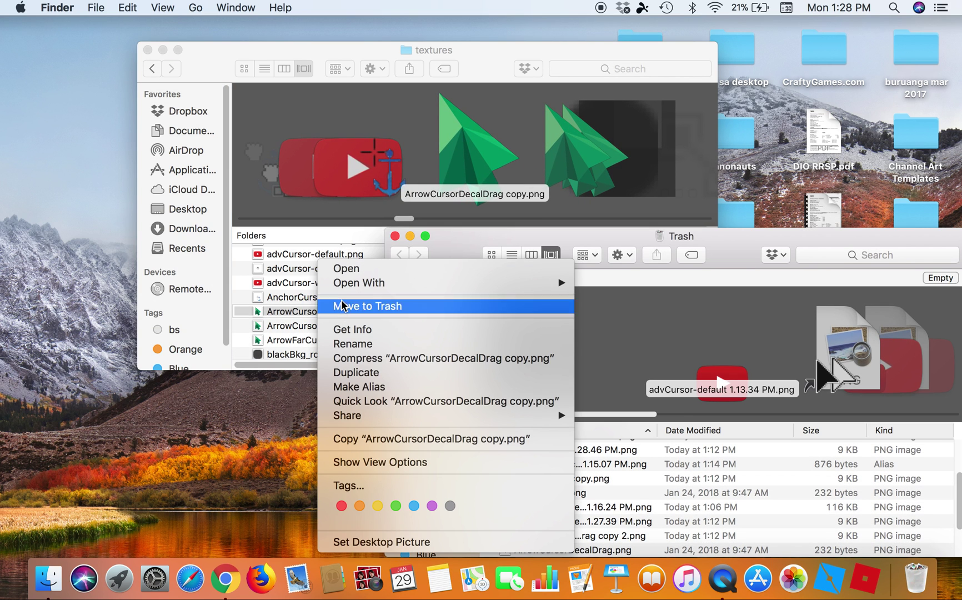
left_click(343, 345)
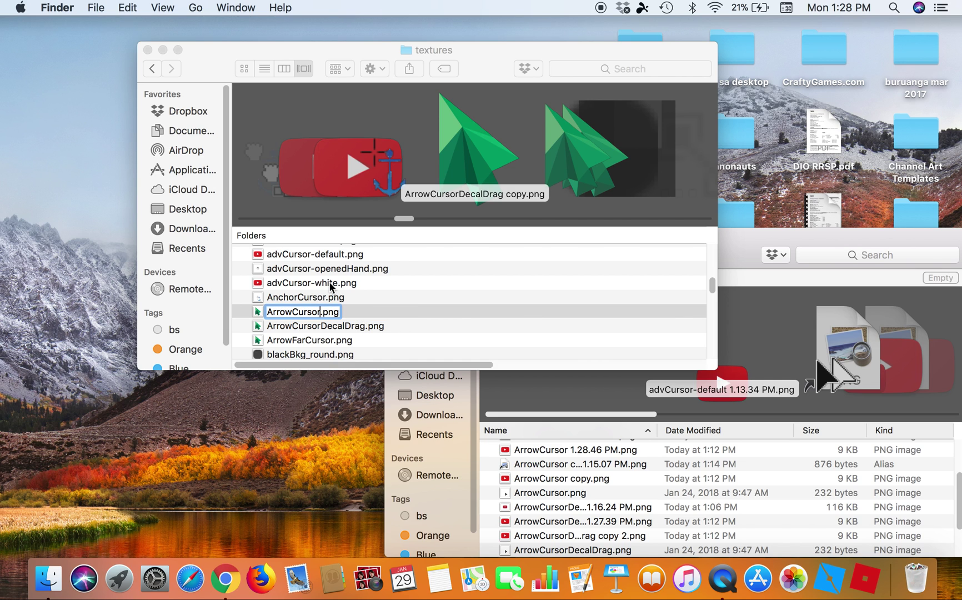
key("Return")
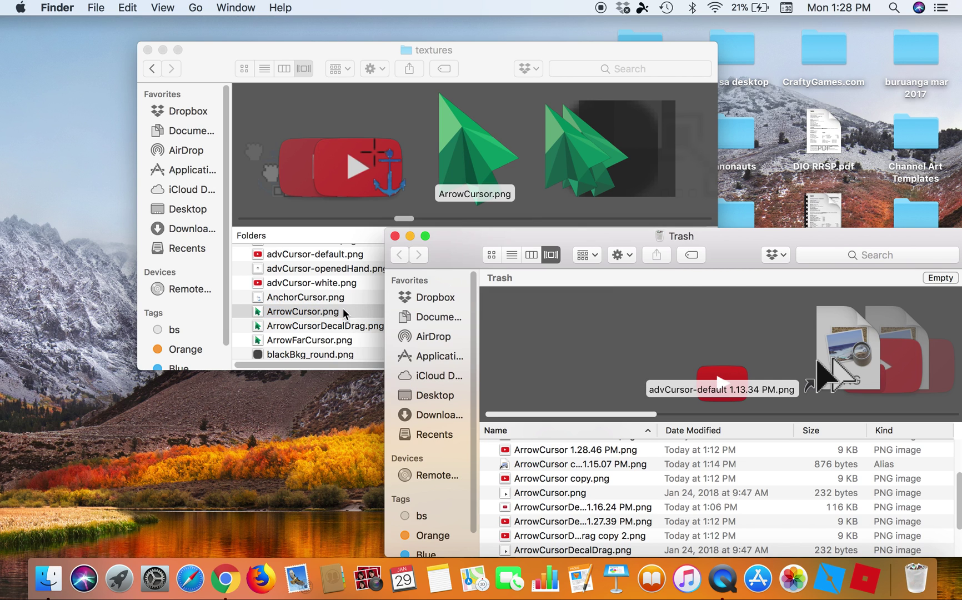
right_click(303, 284)
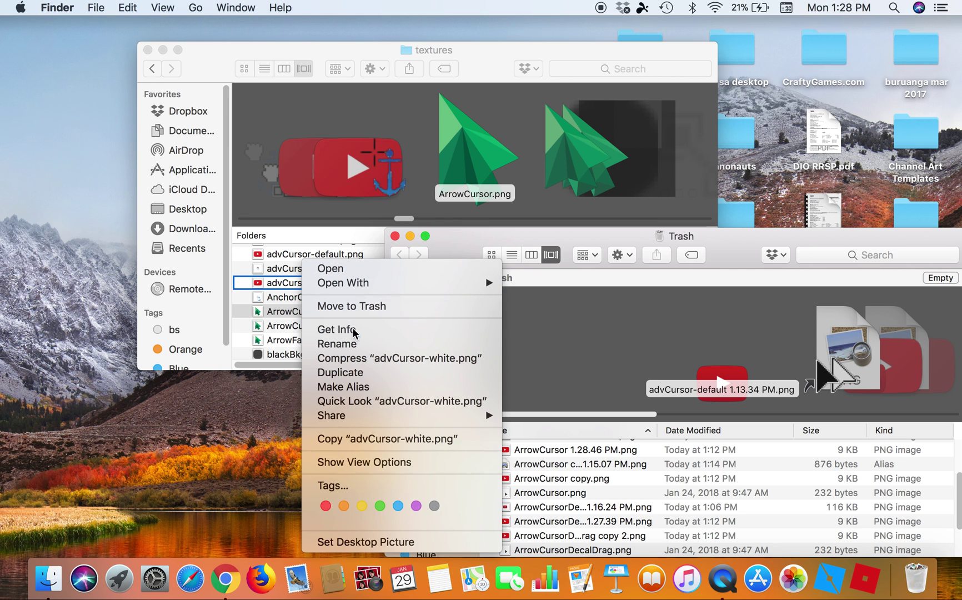
Copy the name advCursor-white and move advCursor-white.png to the Trash
left_click(336, 344)
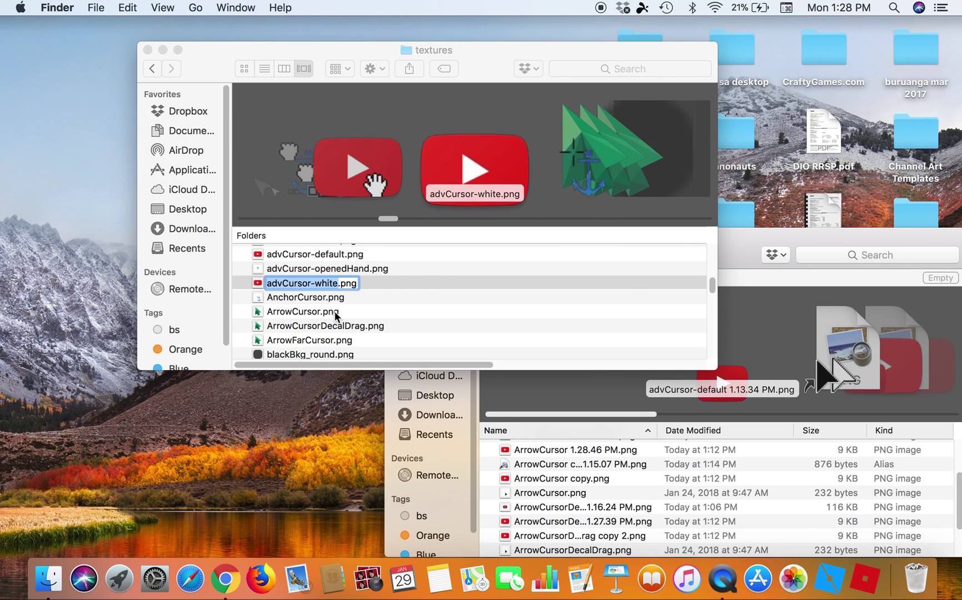
key("super+c")
left_click_drag(259, 288, 500, 478)
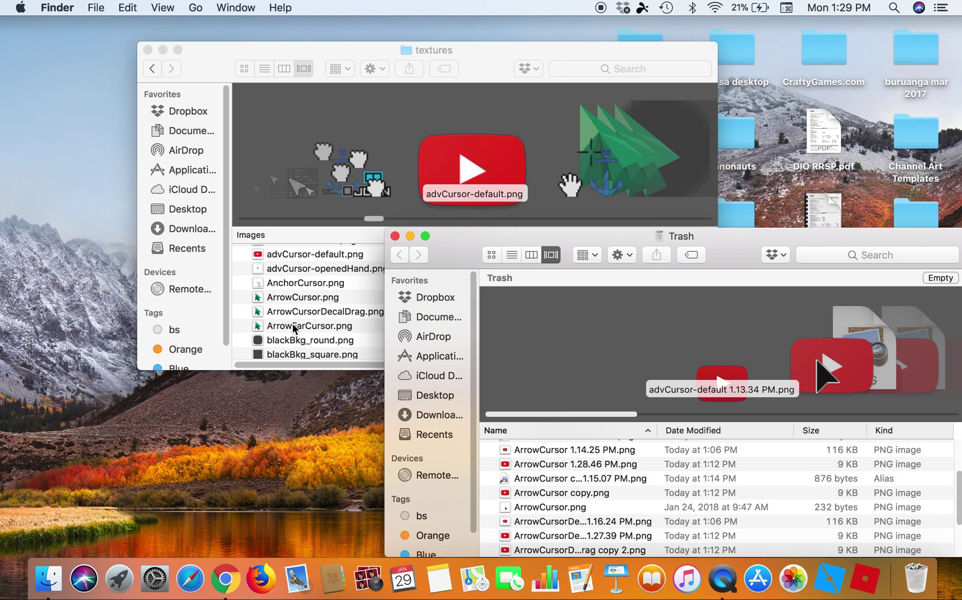
Duplicate the green ArrowCursor.png, name the copy advCursor-white.png, and close the Trash window
right_click(272, 302)
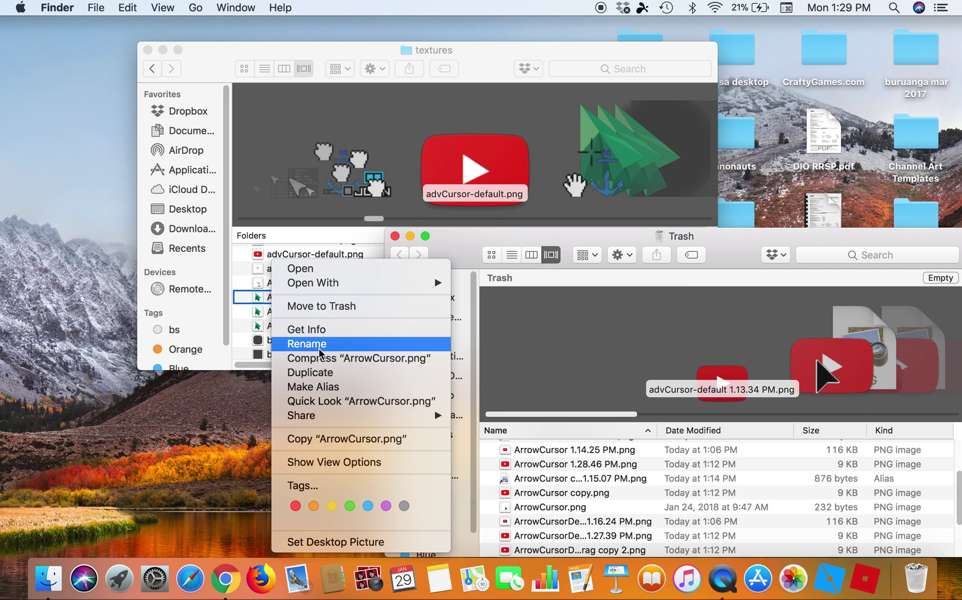
key("Escape")
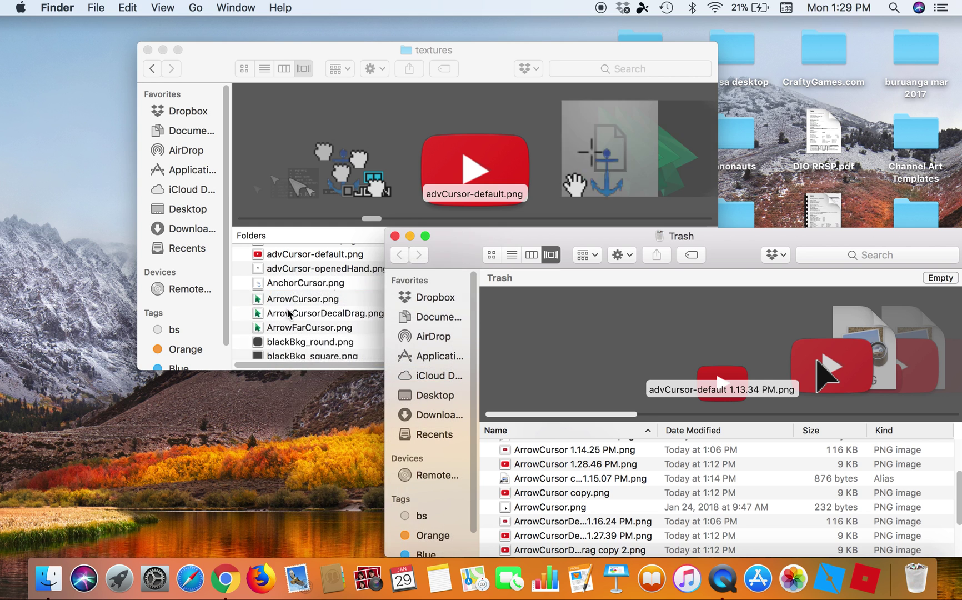
right_click(281, 298)
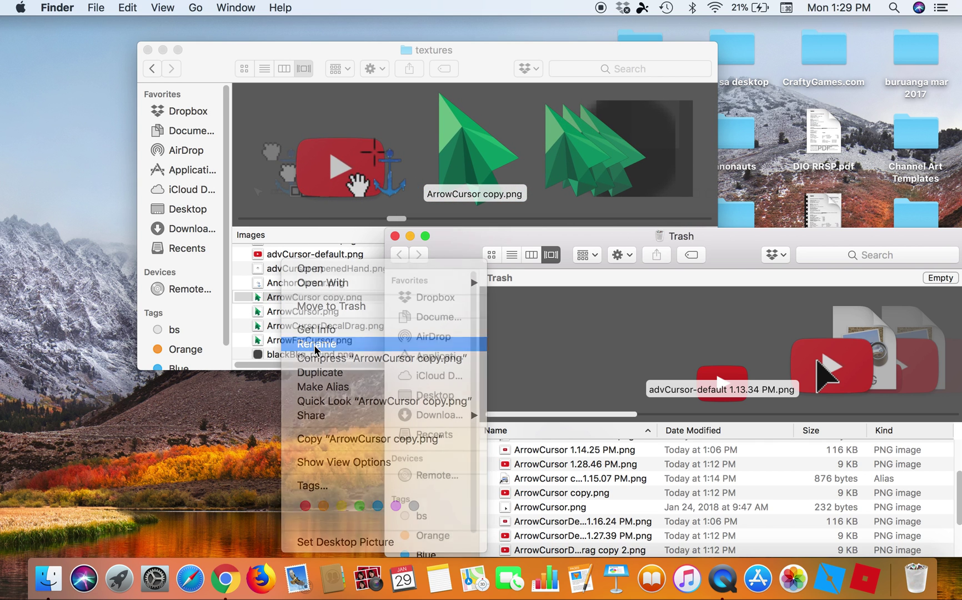
left_click(314, 344)
type("advCursor-white")
key("Return")
key("super+grave")
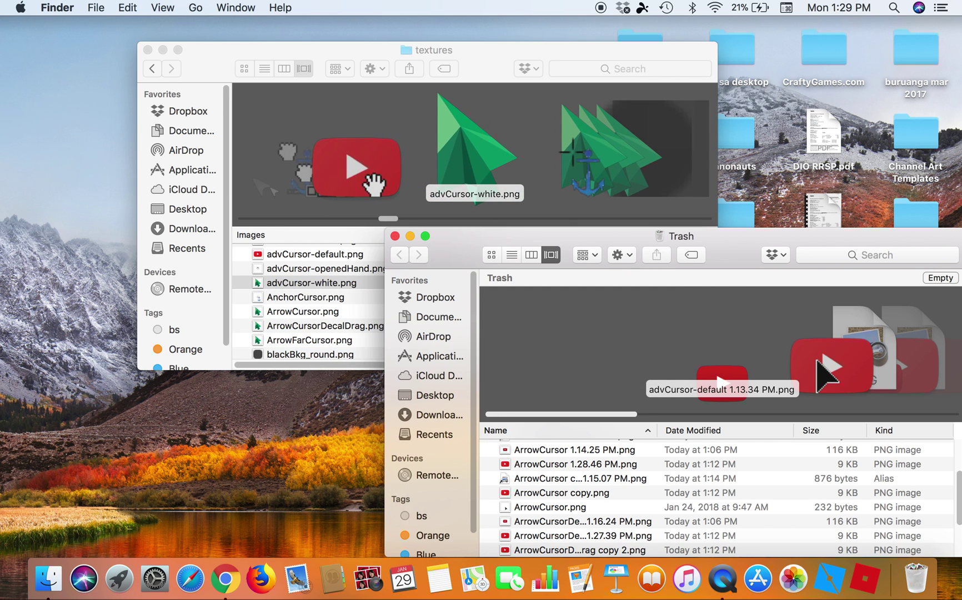
left_click(395, 236)
Copy the file name advCursor-default from advCursor-default.png
right_click(360, 255)
left_click(397, 337)
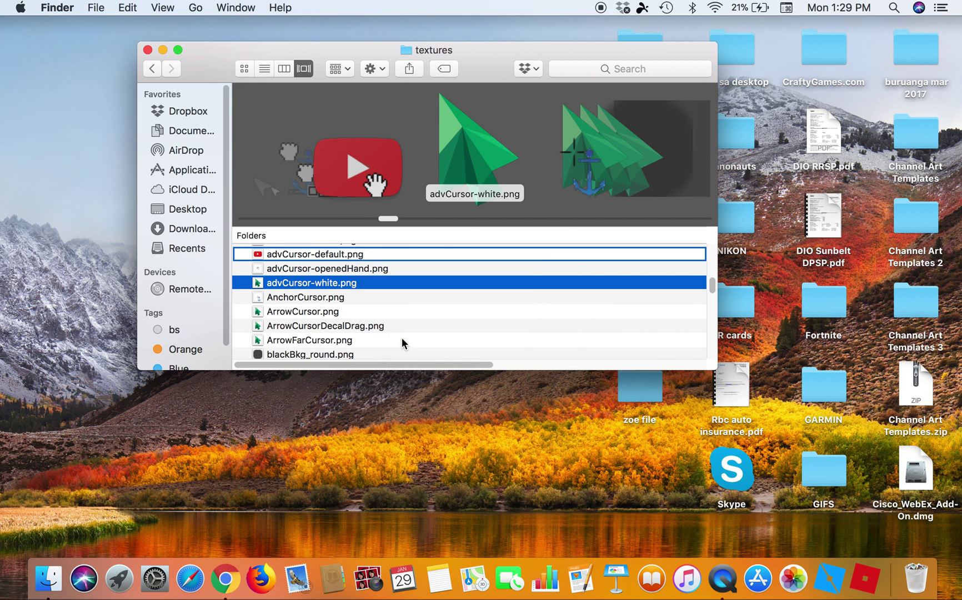
key("super+c")
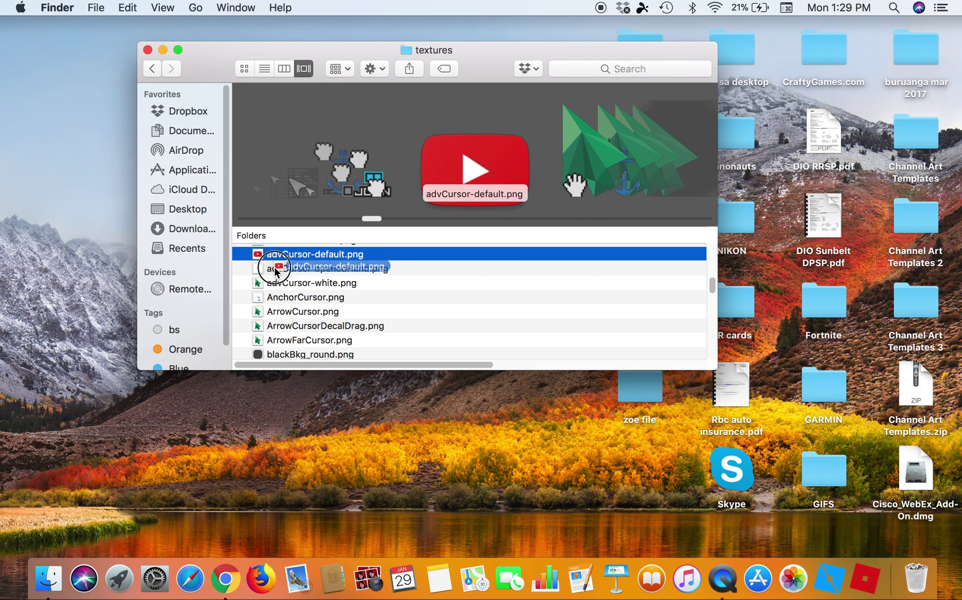
Trash the original advCursor-default.png and duplicate the green advCursor-white.png
right_click(259, 257)
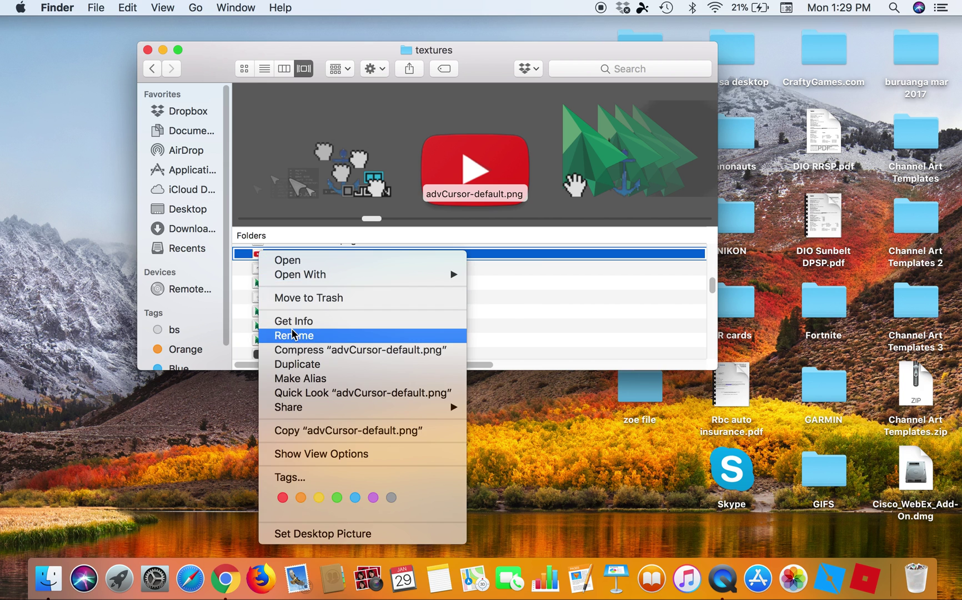
left_click(293, 300)
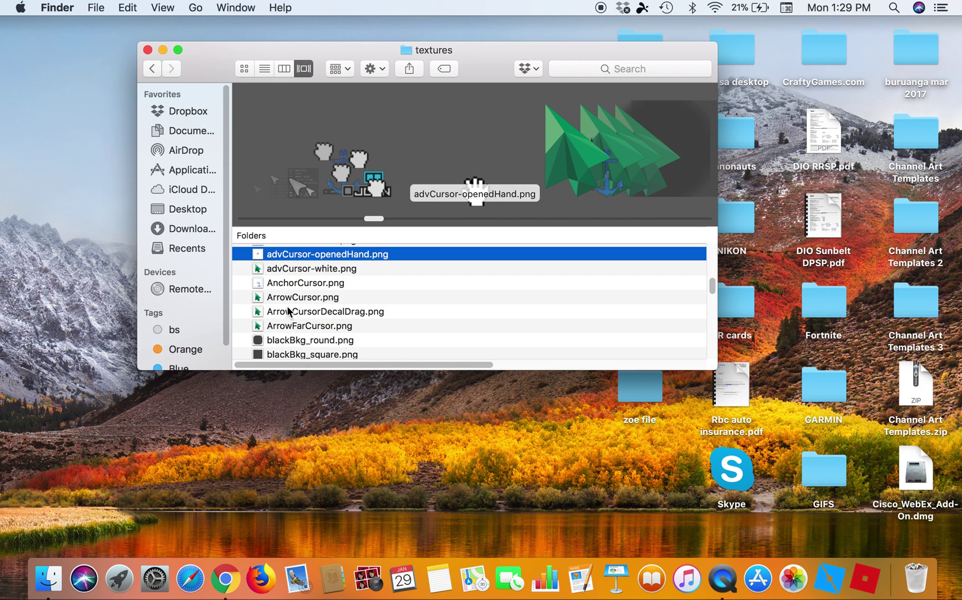
right_click(281, 288)
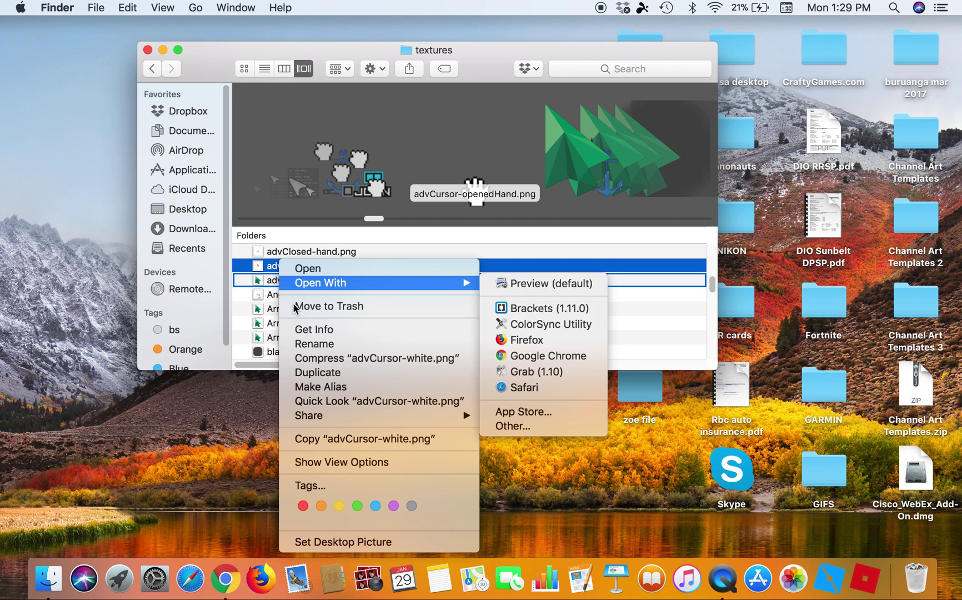
left_click(317, 373)
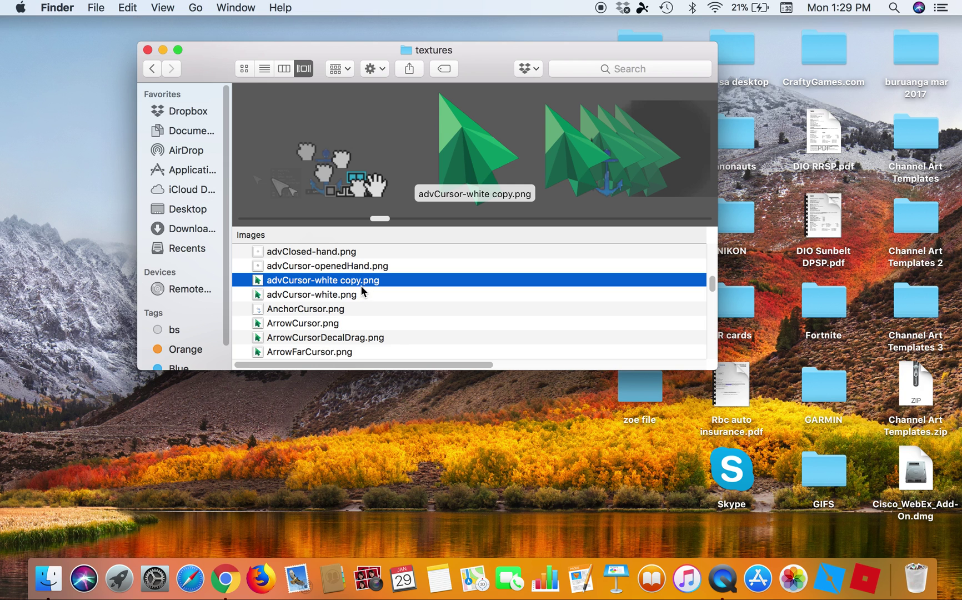
Rename the green arrow copy to advCursor-default.png
right_click(361, 285)
left_click(379, 347)
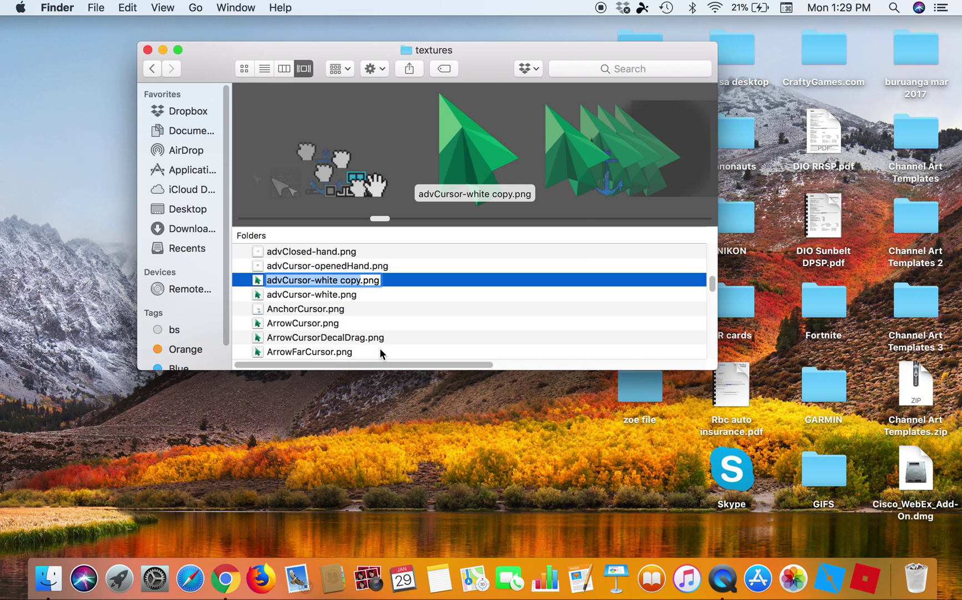
type("v")
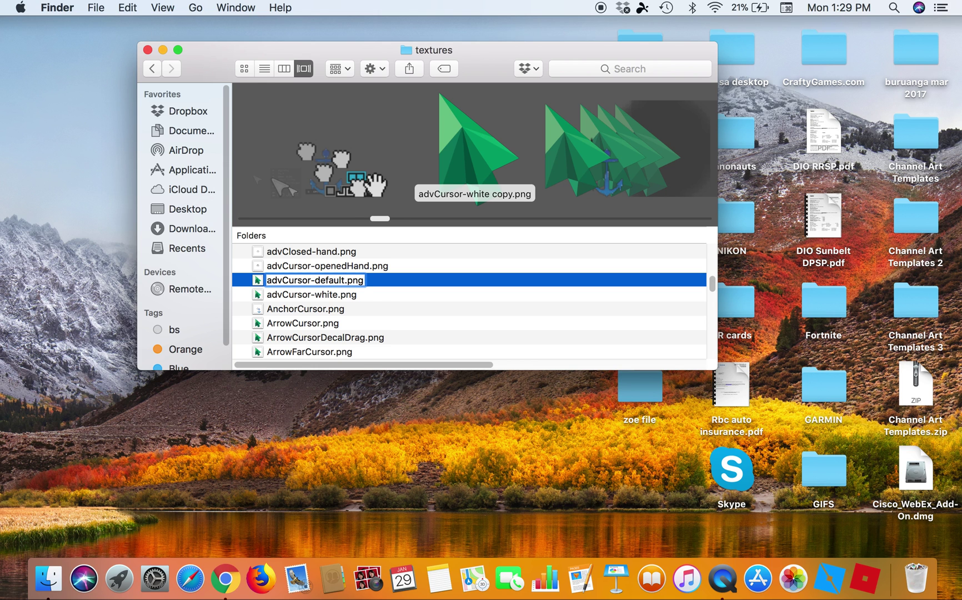
key("Return")
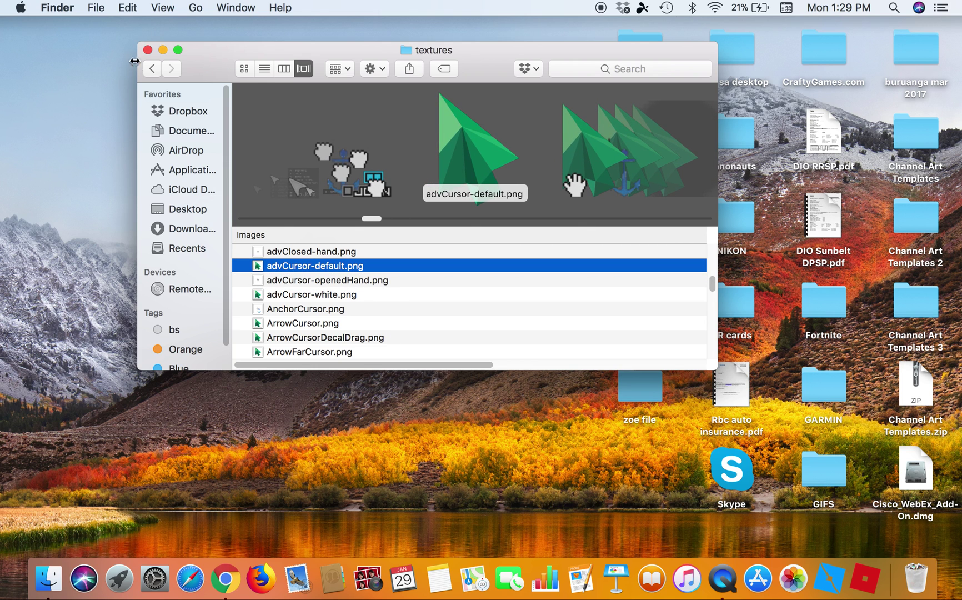
Close the textures folder window, then close the cursor PNG search and Jailbreak tabs in Chrome
left_click(148, 50)
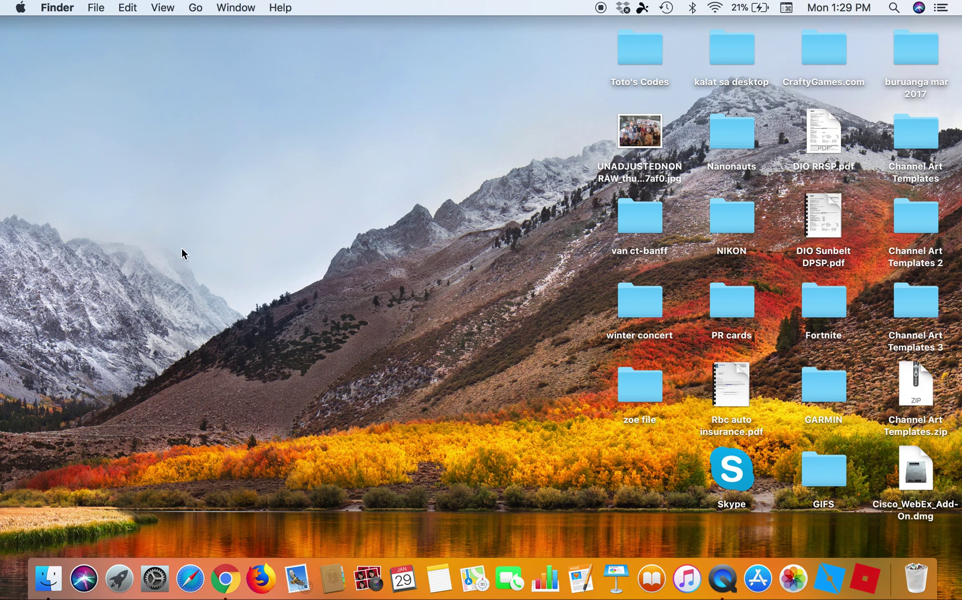
left_click(222, 589)
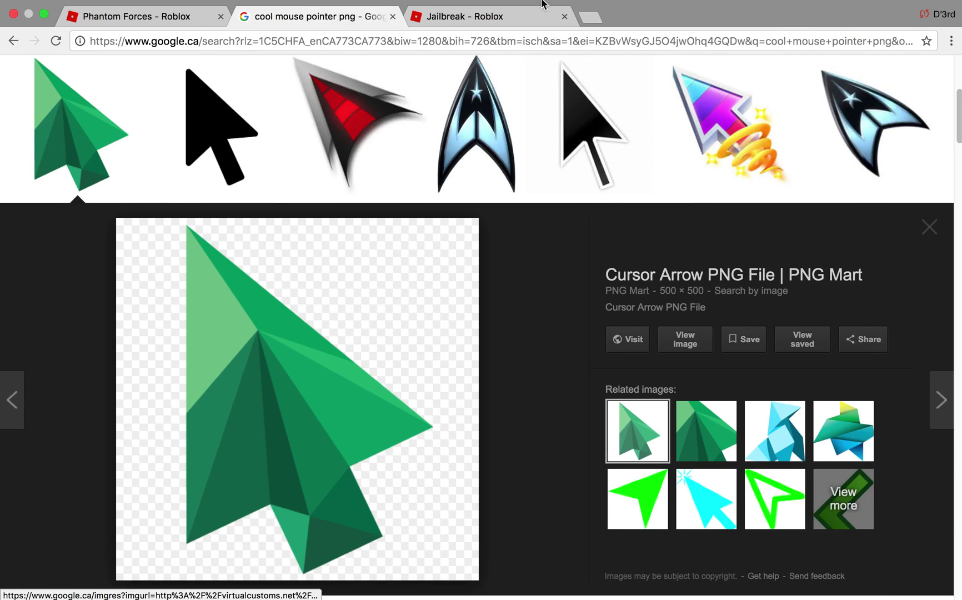
left_click(439, 18)
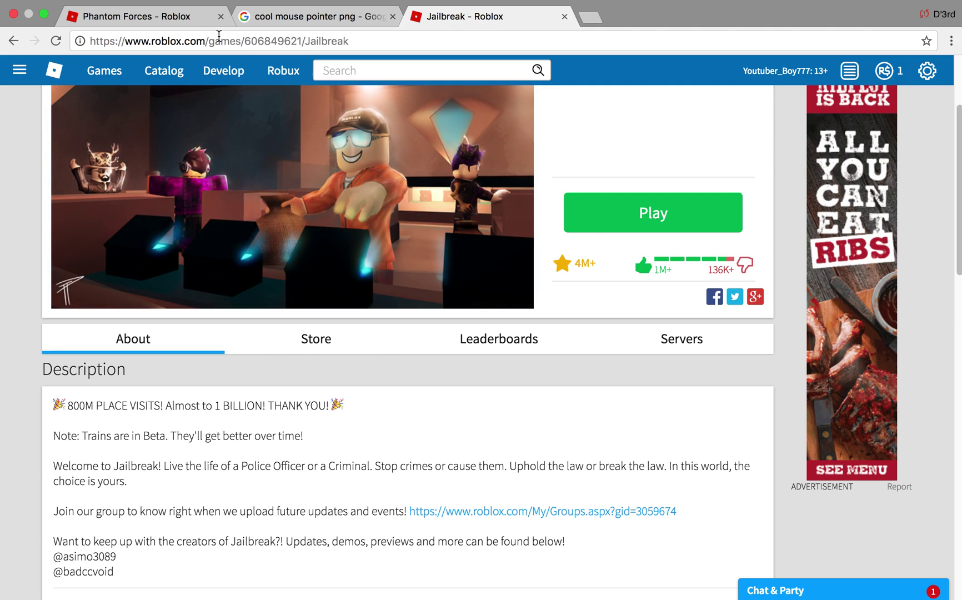
left_click(193, 16)
left_click(449, 31)
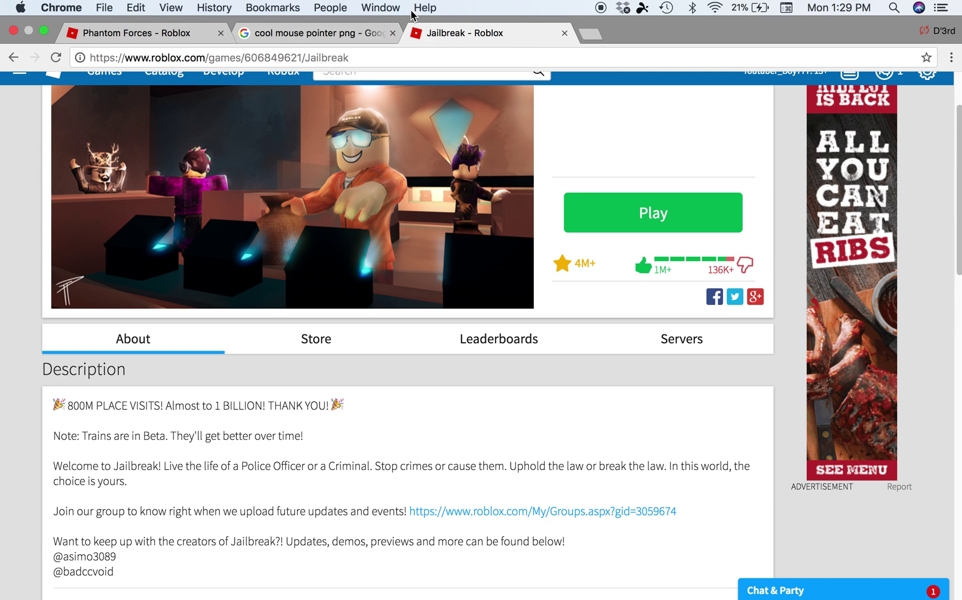
left_click(393, 34)
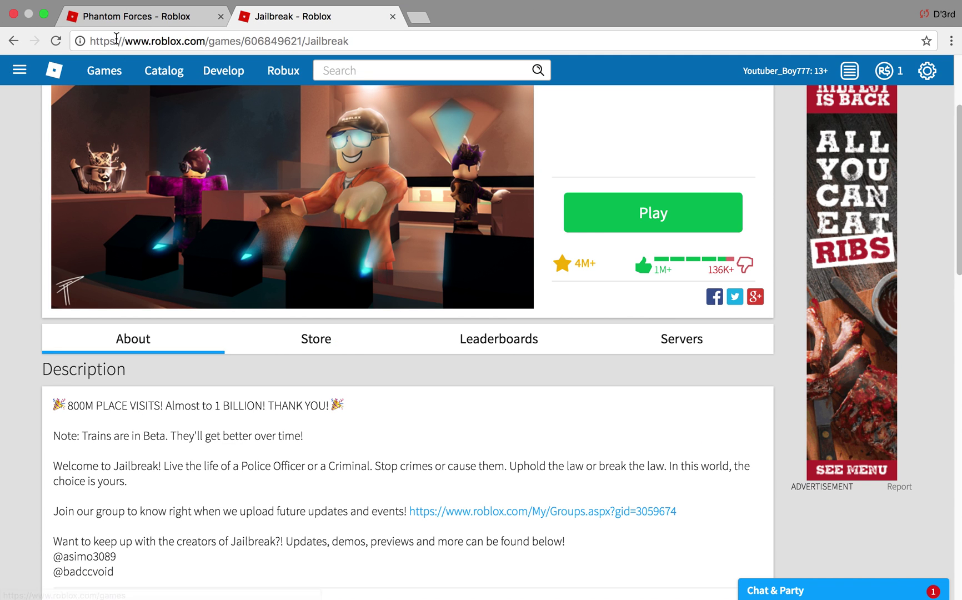
left_click(114, 22)
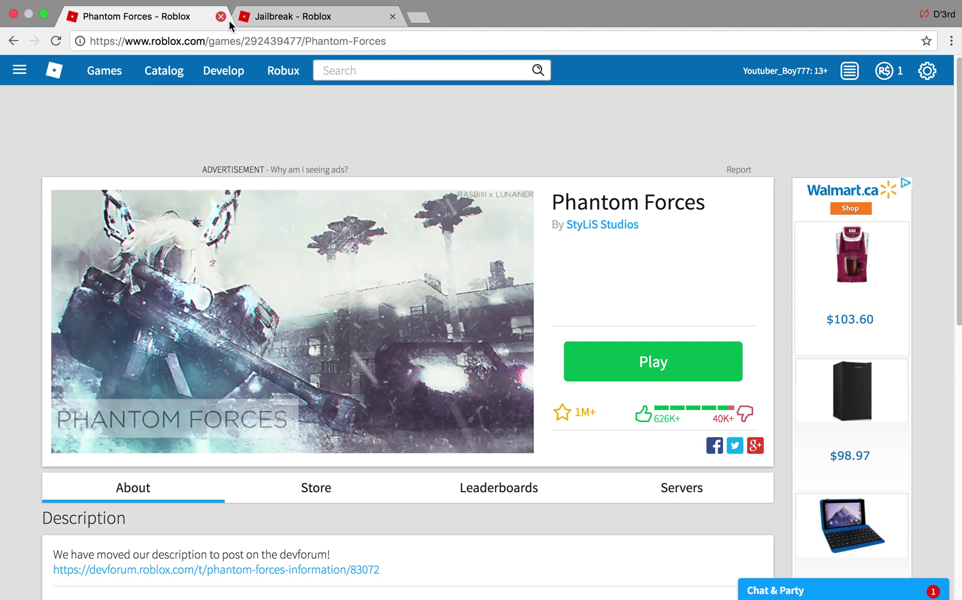
left_click(393, 16)
From the Roblox Games list, open Welcome to Bloxburg [BETA] and start playing it
left_click(21, 71)
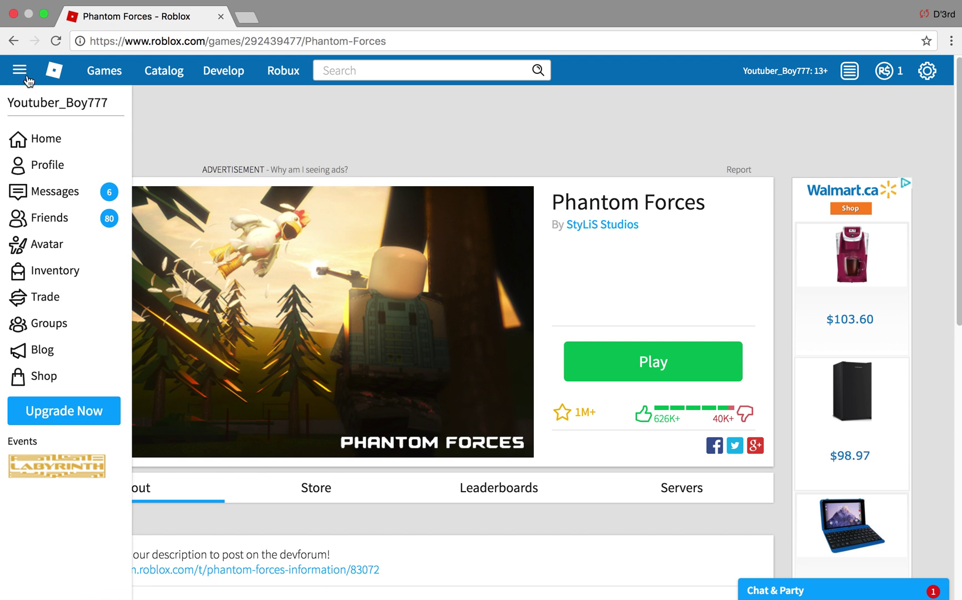
left_click(103, 72)
scroll(298, 301, "down", 5)
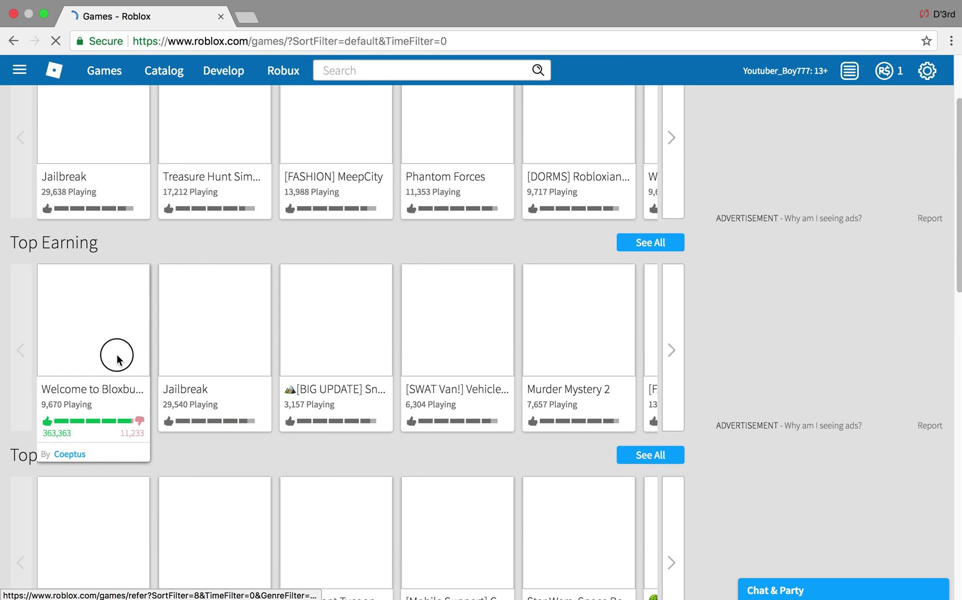
left_click(117, 356)
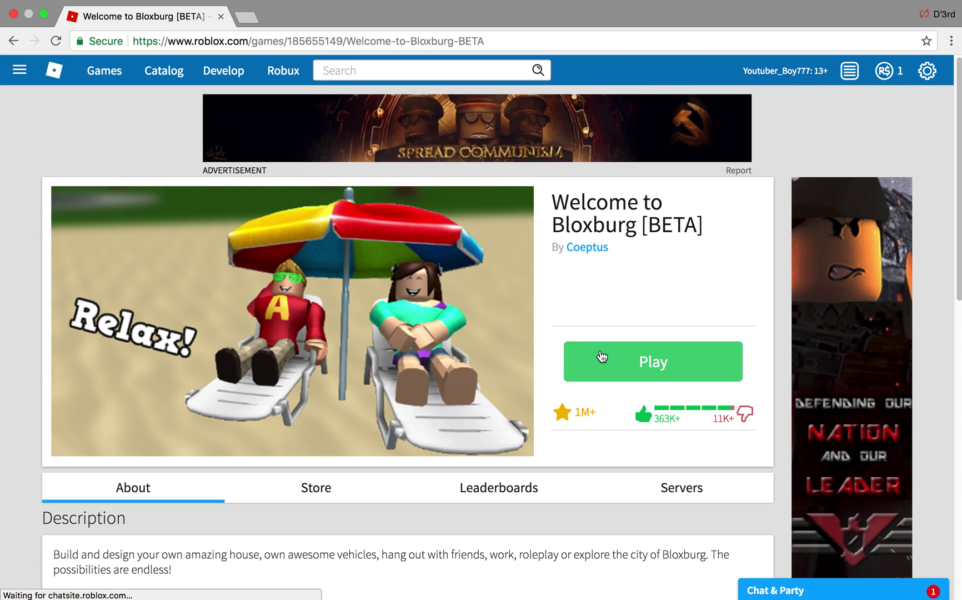
left_click(600, 351)
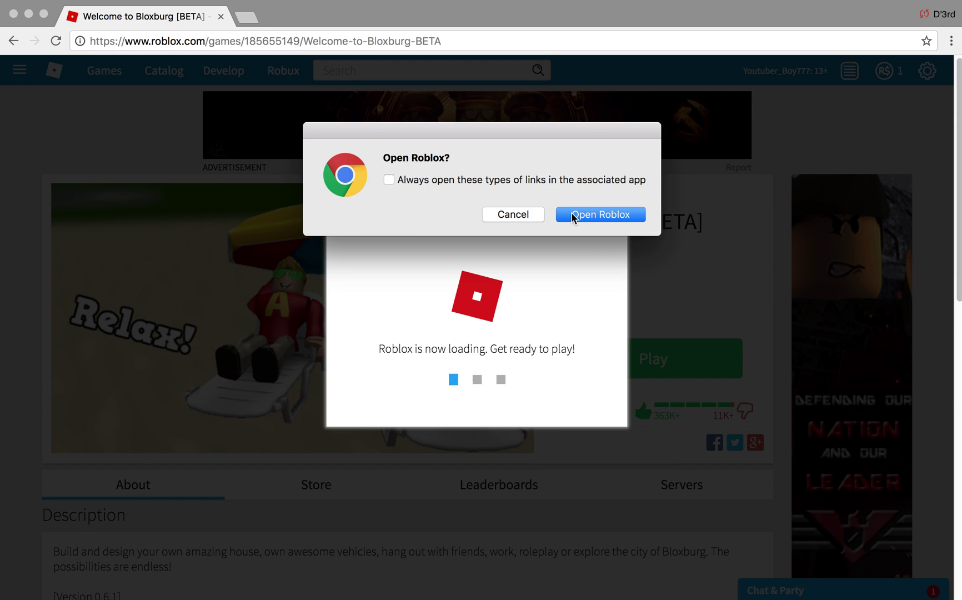
Allow Chrome to open Roblox so Welcome to Bloxburg launches with the green cursor
left_click(600, 217)
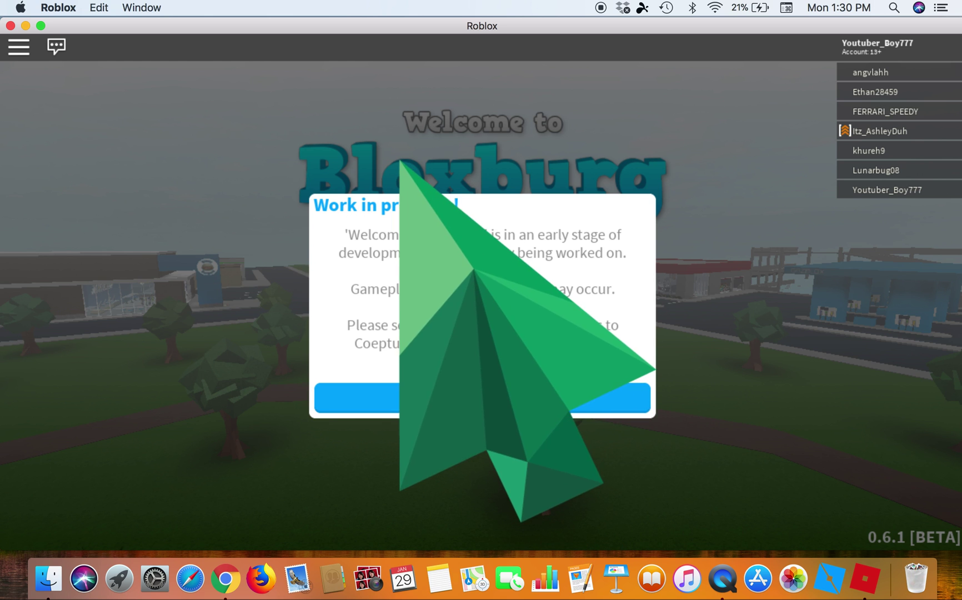
Lower the Volume setting in Roblox's in-game Settings menu, then resume Bloxburg
key("Escape")
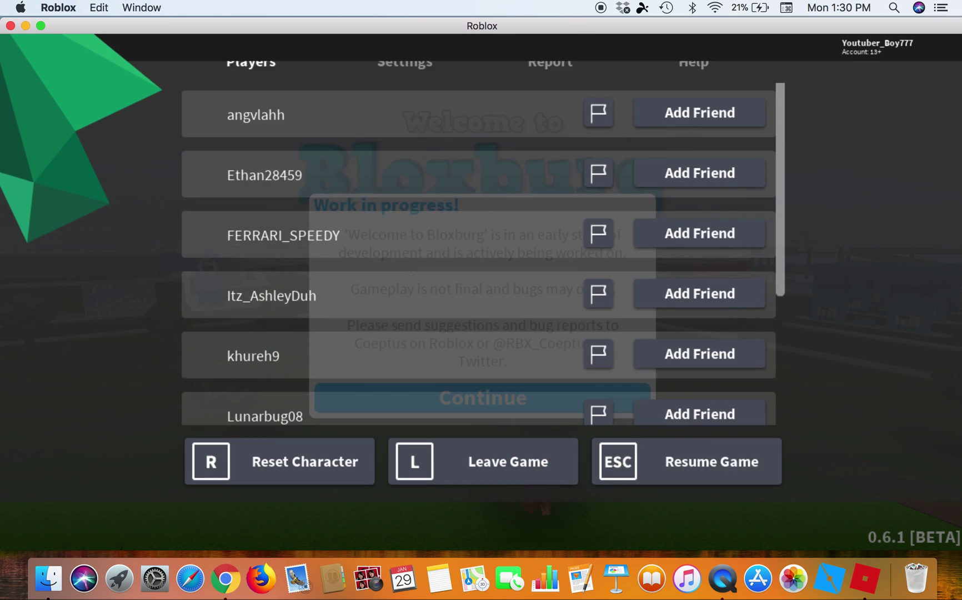
left_click(214, 309)
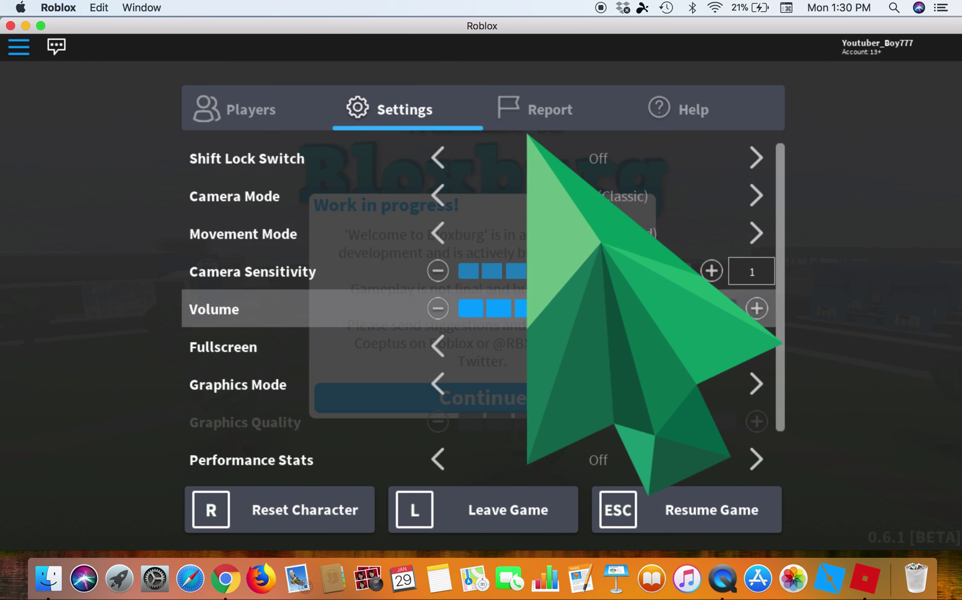
key("Left")
key("Left")
key("Left")
key("Left")
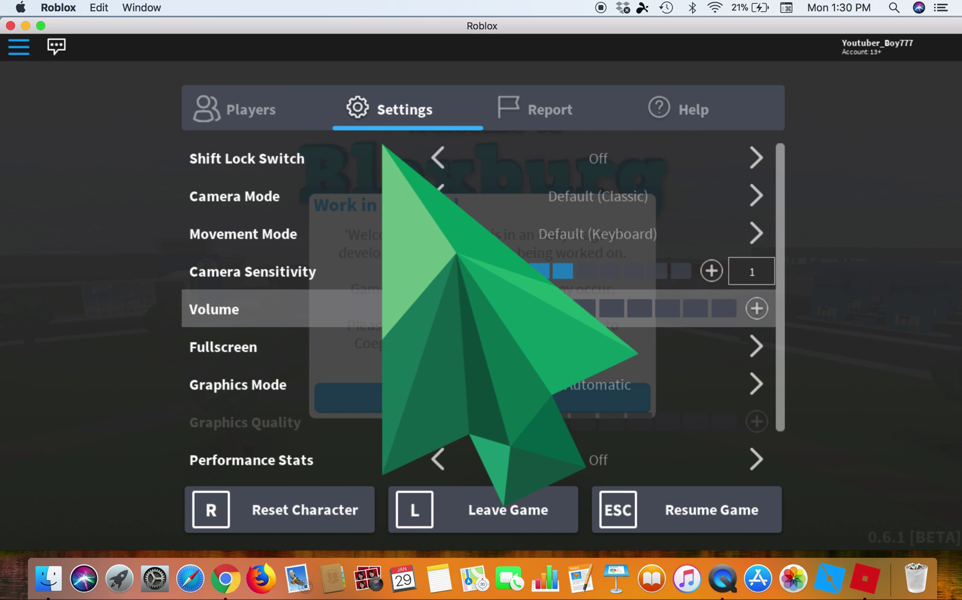
key("Down")
key("Down")
key("Up")
key("Up")
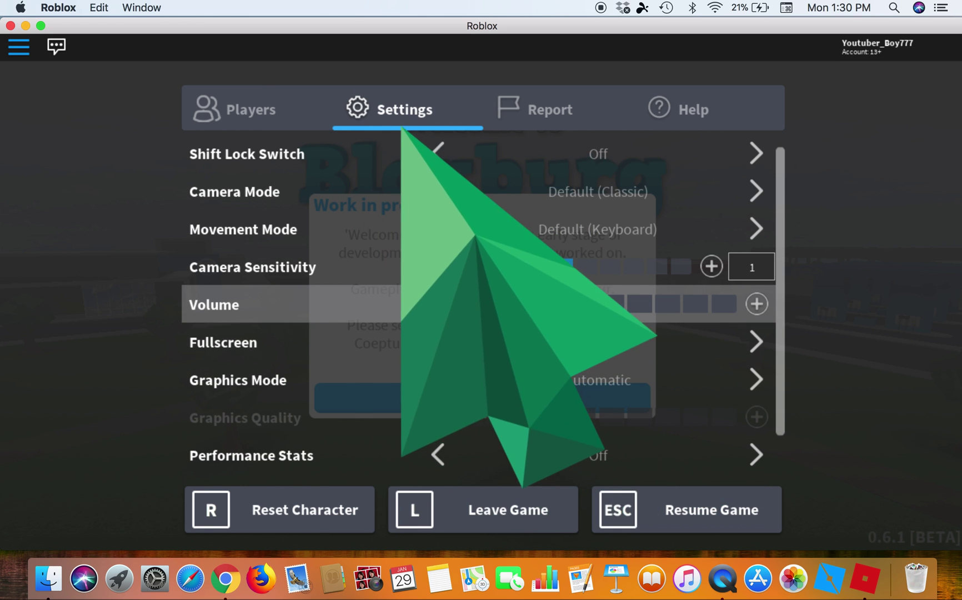
key("Down")
key("Up")
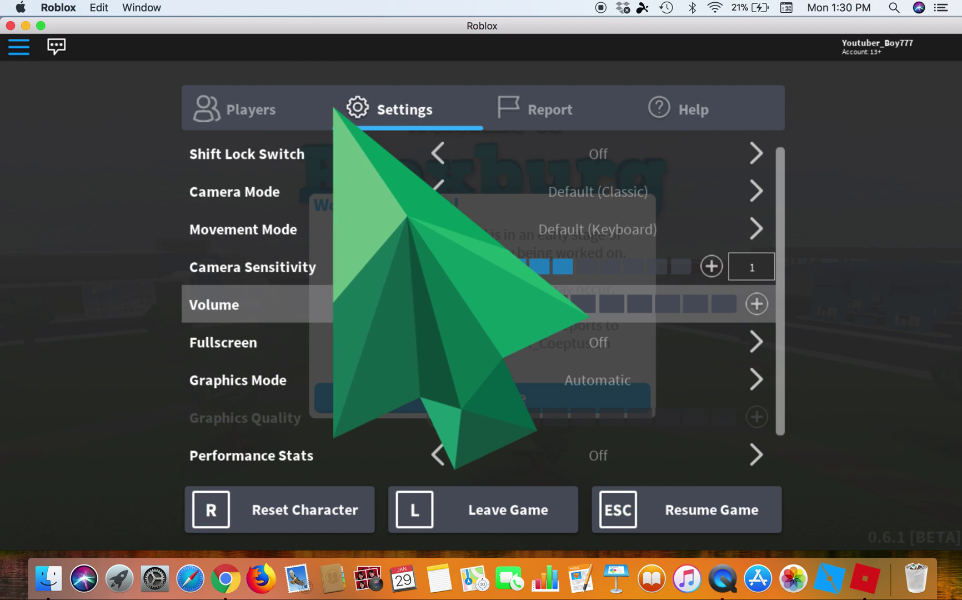
key("Down")
key("Down")
key("Down")
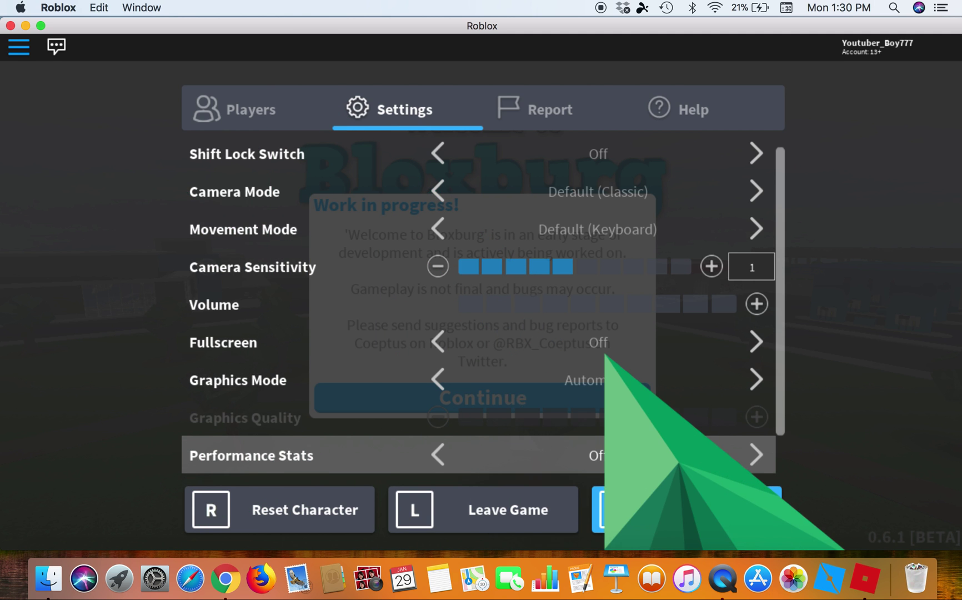
key("Escape")
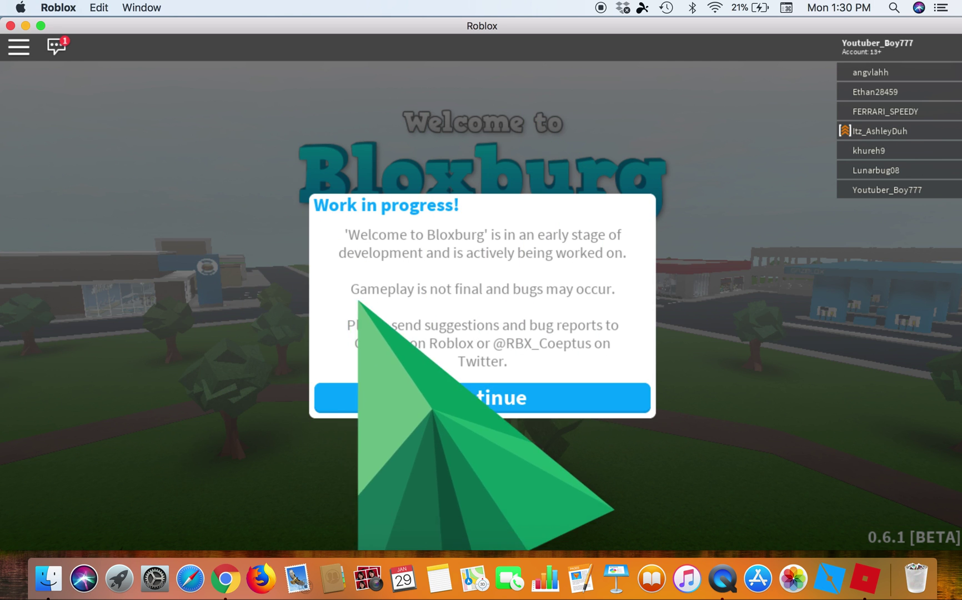